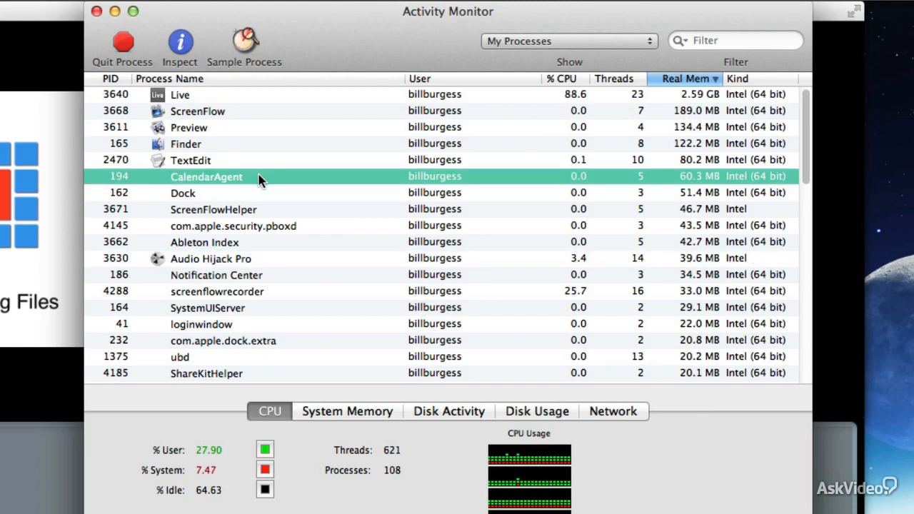
Quit the CalendarAgent and NIHardwareAgent background processes.
{"action": "left_click", "coordinate": [122, 43]}
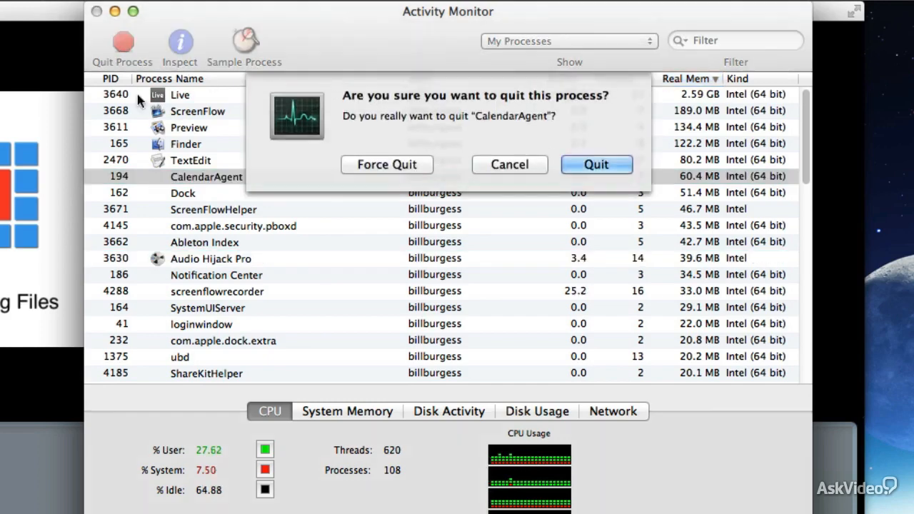
{"action": "left_click", "coordinate": [595, 164]}
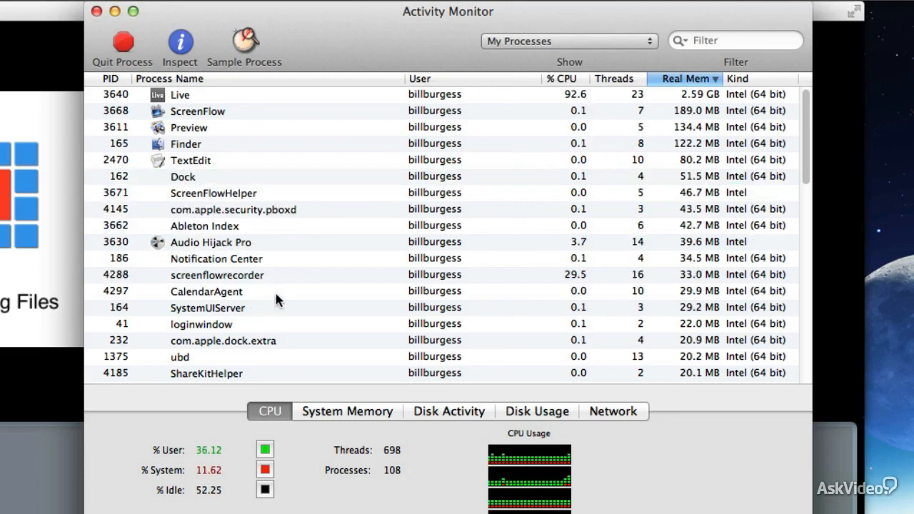
{"action": "scroll", "coordinate": [275, 294], "scroll_direction": "down", "scroll_amount": 5}
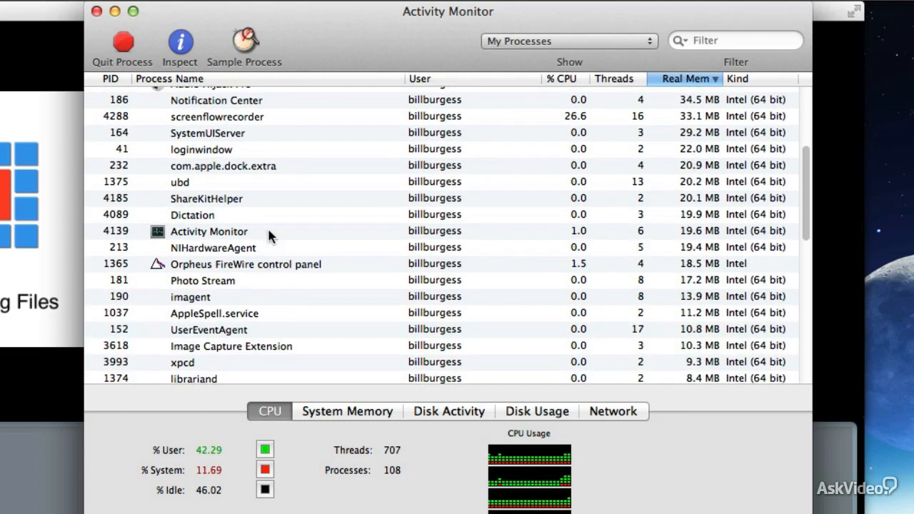
{"action": "scroll", "coordinate": [269, 229], "scroll_direction": "down", "scroll_amount": 1}
{"action": "left_click", "coordinate": [277, 225]}
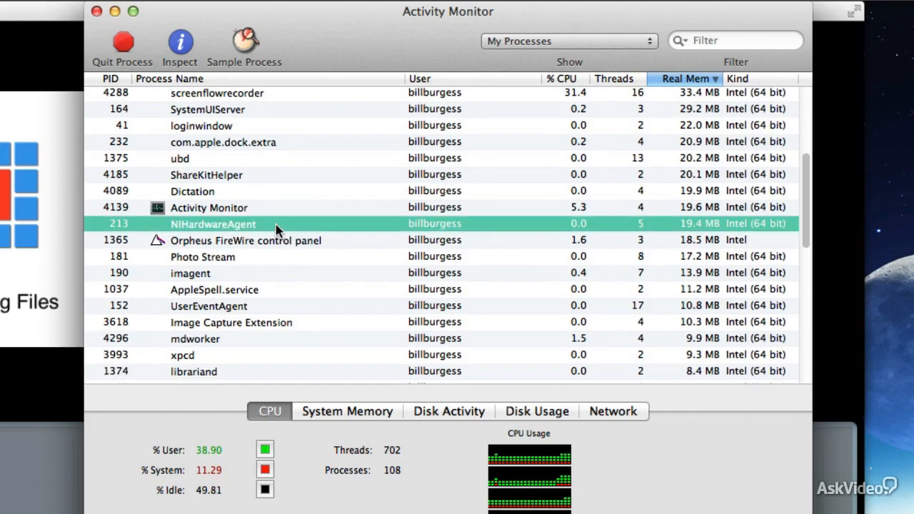
{"action": "left_click", "coordinate": [123, 44]}
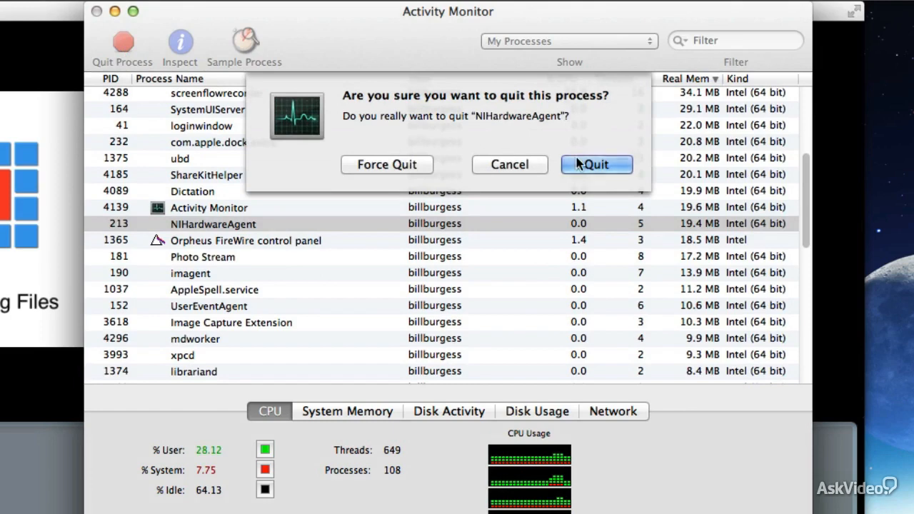
{"action": "left_click", "coordinate": [578, 163]}
Quit the Photo Stream process and the M-Audio ProFire process with PID 198.
{"action": "left_click", "coordinate": [293, 246]}
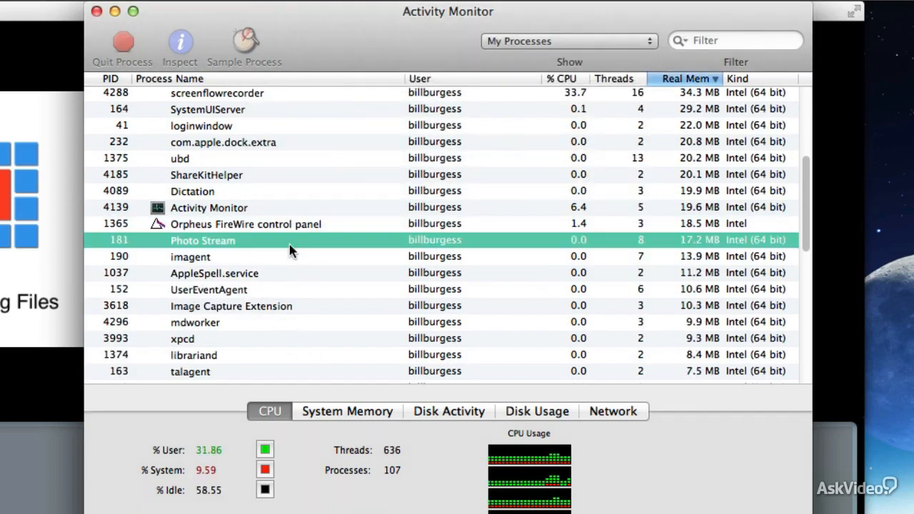
{"action": "left_click", "coordinate": [123, 43]}
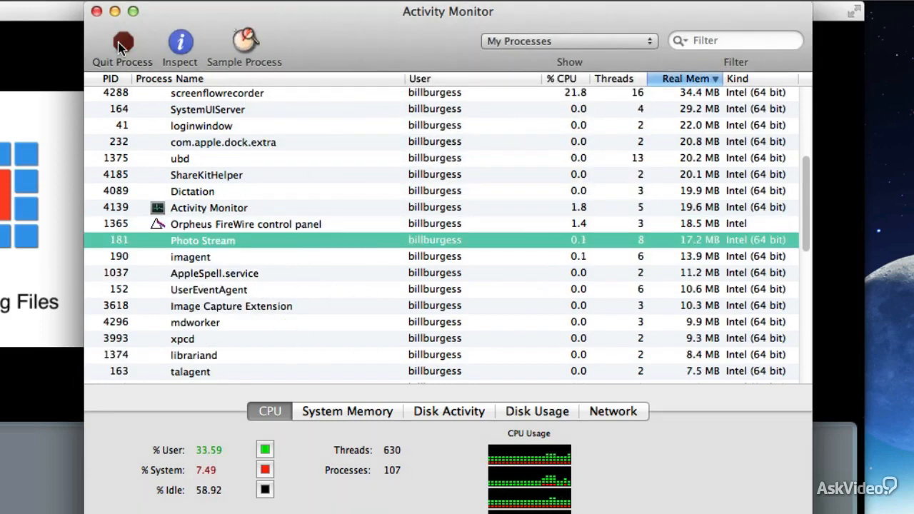
{"action": "left_click", "coordinate": [609, 165]}
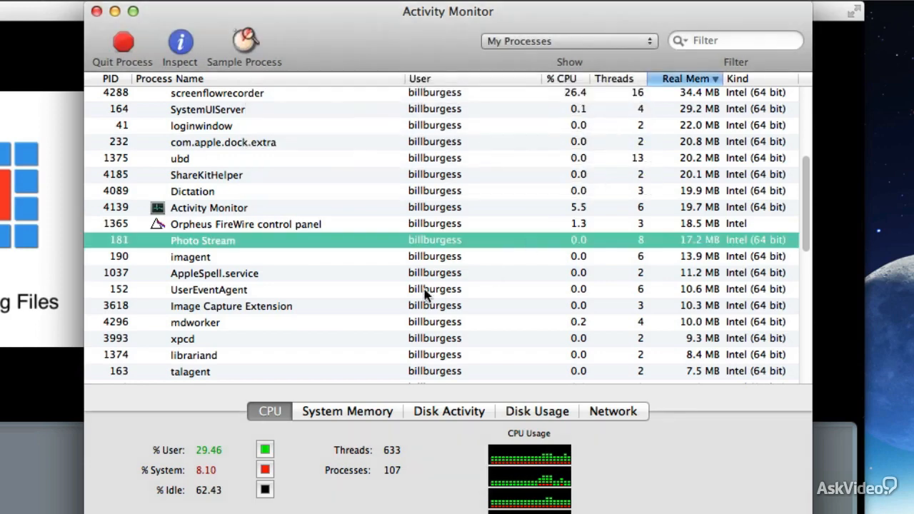
{"action": "scroll", "coordinate": [307, 280], "scroll_direction": "down", "scroll_amount": 5}
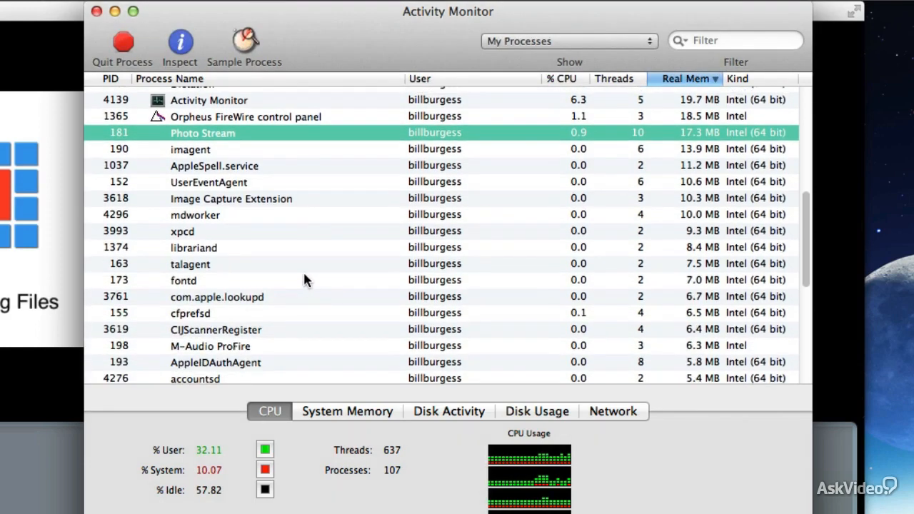
{"action": "left_click", "coordinate": [305, 329]}
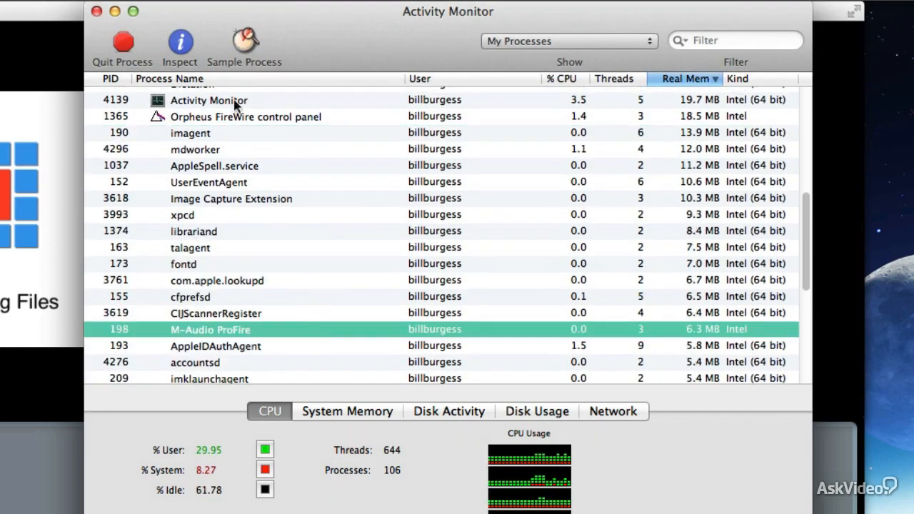
{"action": "left_click", "coordinate": [122, 43]}
{"action": "left_click", "coordinate": [593, 165]}
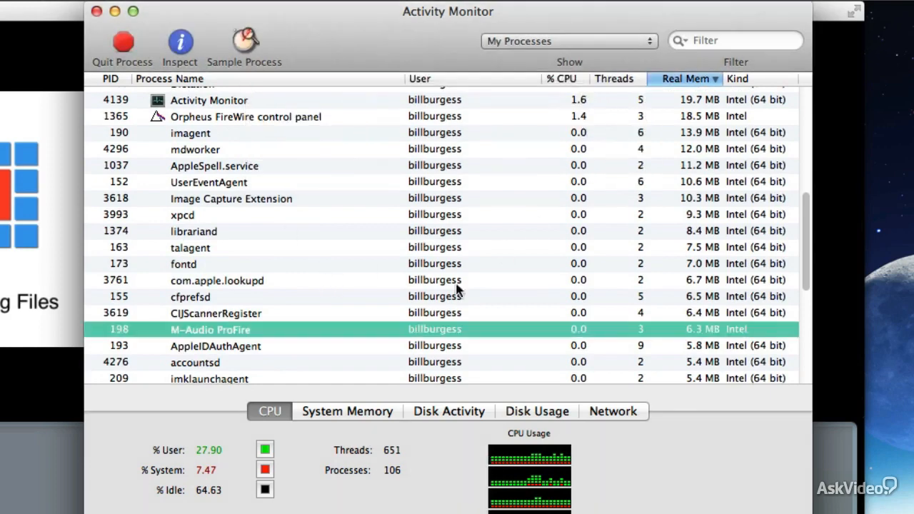
Quit the M-Audio ProFire processes with PIDs 211 and 4299.
{"action": "scroll", "coordinate": [347, 317], "scroll_direction": "down", "scroll_amount": 5}
{"action": "left_click", "coordinate": [296, 279]}
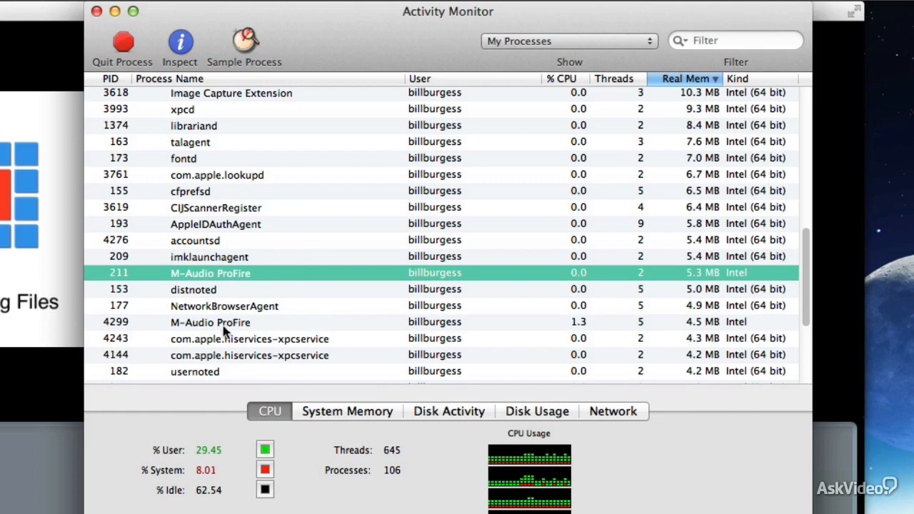
{"action": "left_click", "coordinate": [123, 43]}
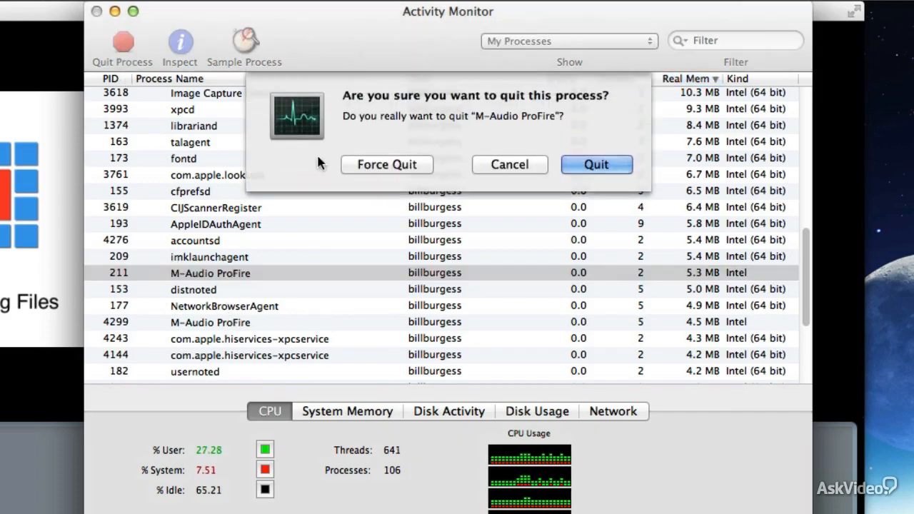
{"action": "left_click", "coordinate": [609, 165]}
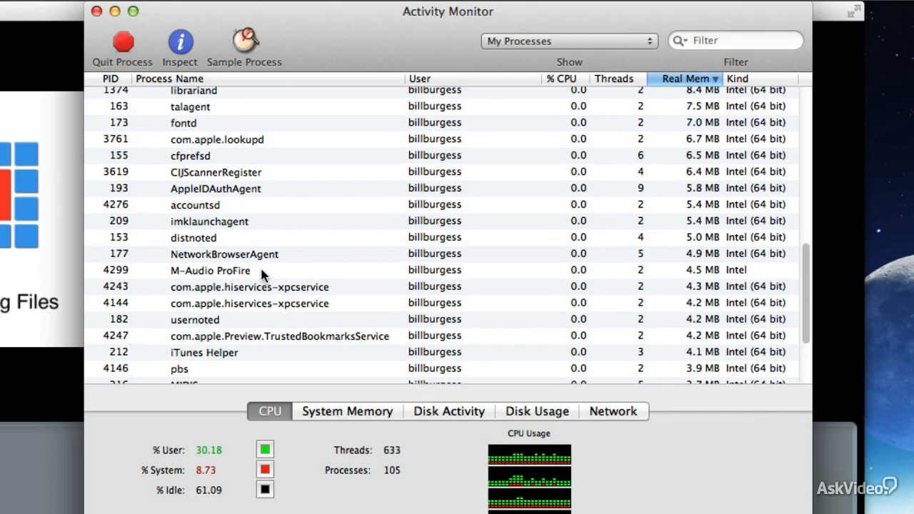
{"action": "left_click", "coordinate": [263, 273]}
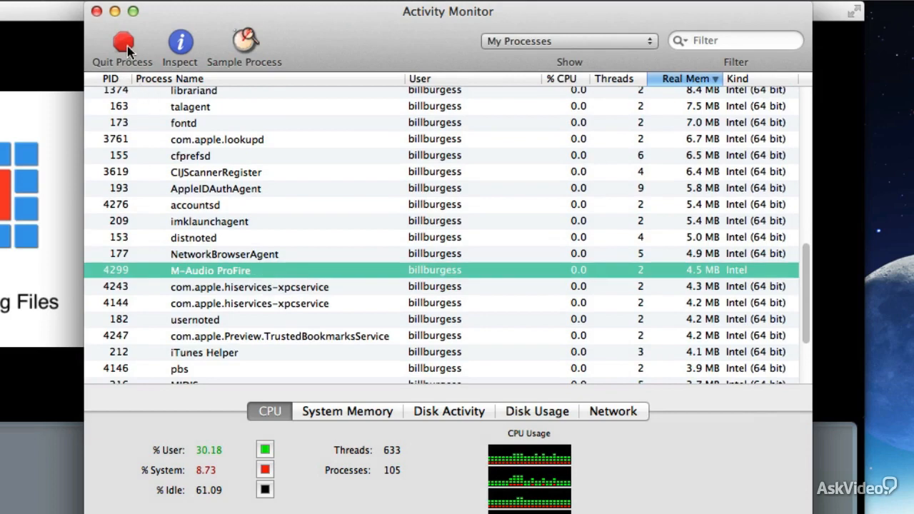
{"action": "left_click", "coordinate": [125, 46]}
{"action": "left_click", "coordinate": [584, 165]}
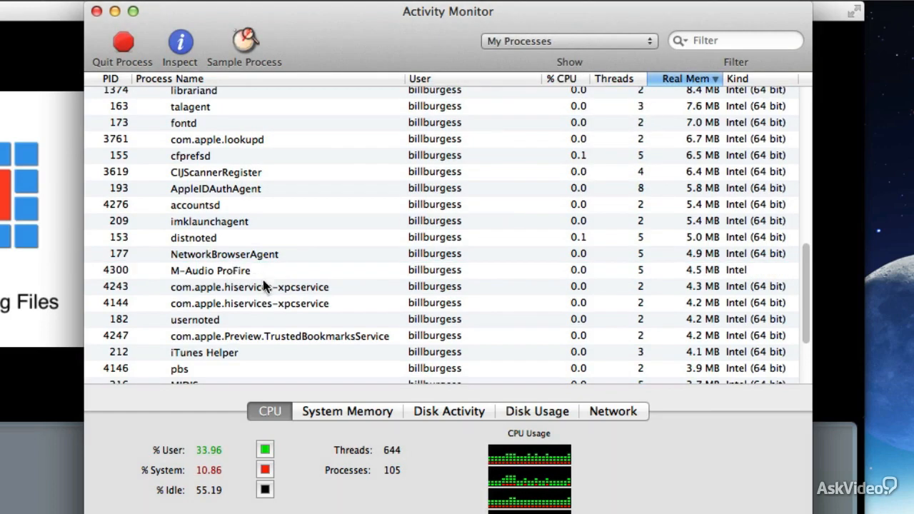
Quit the iTunes Helper background process.
{"action": "scroll", "coordinate": [259, 275], "scroll_direction": "down", "scroll_amount": 5}
{"action": "left_click", "coordinate": [261, 246]}
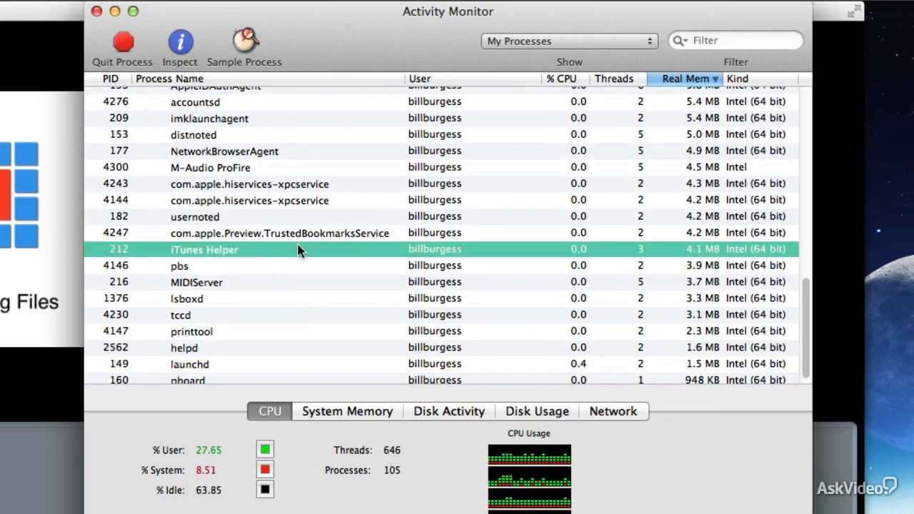
{"action": "left_click", "coordinate": [126, 51]}
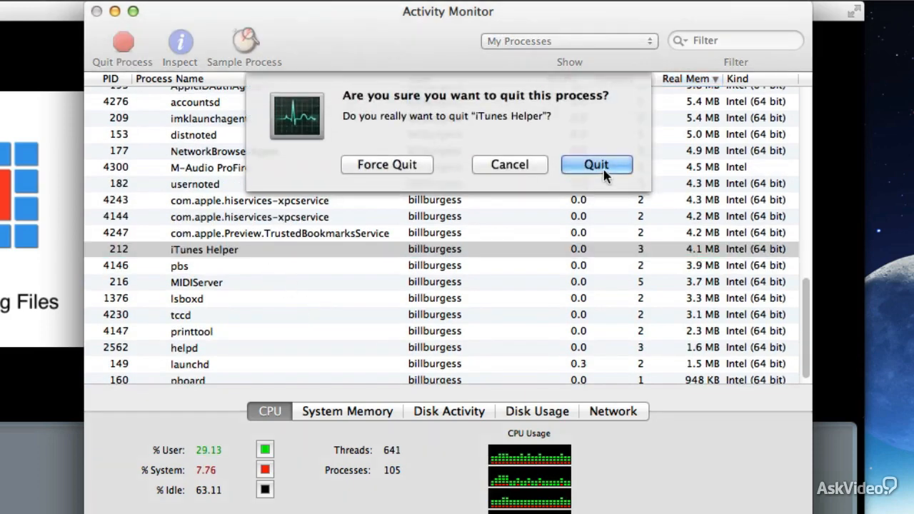
{"action": "left_click", "coordinate": [585, 165]}
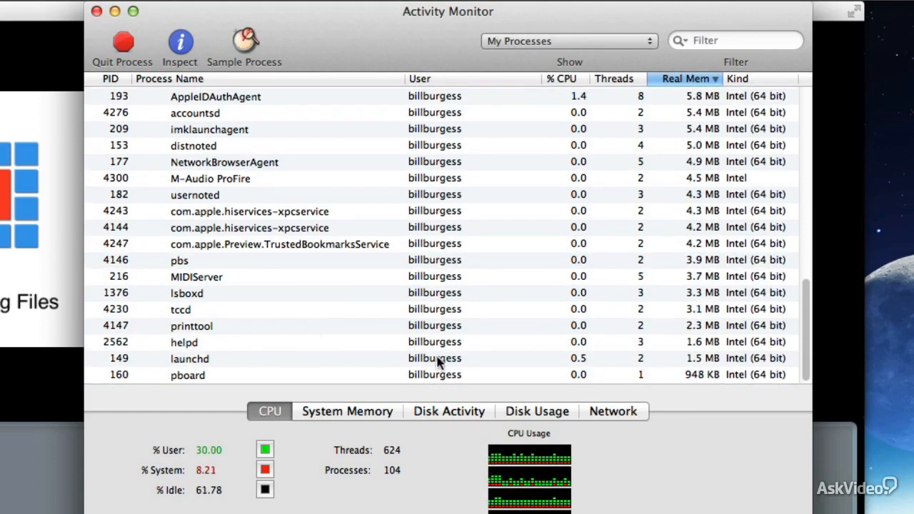
Move the process monitor window aside and switch to the Well Pennies STEM FINAL set in Ableton Live.
{"action": "scroll", "coordinate": [364, 294], "scroll_direction": "up", "scroll_amount": 5}
{"action": "scroll", "coordinate": [366, 290], "scroll_direction": "up", "scroll_amount": 6}
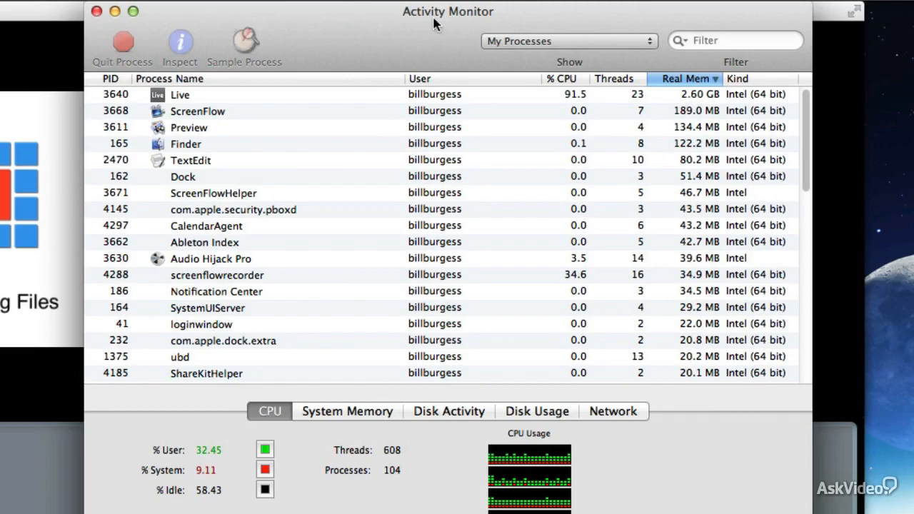
{"action": "left_click_drag", "start_coordinate": [436, 20], "coordinate": [785, 20]}
{"action": "left_click", "coordinate": [259, 16]}
{"action": "key", "text": "super+h"}
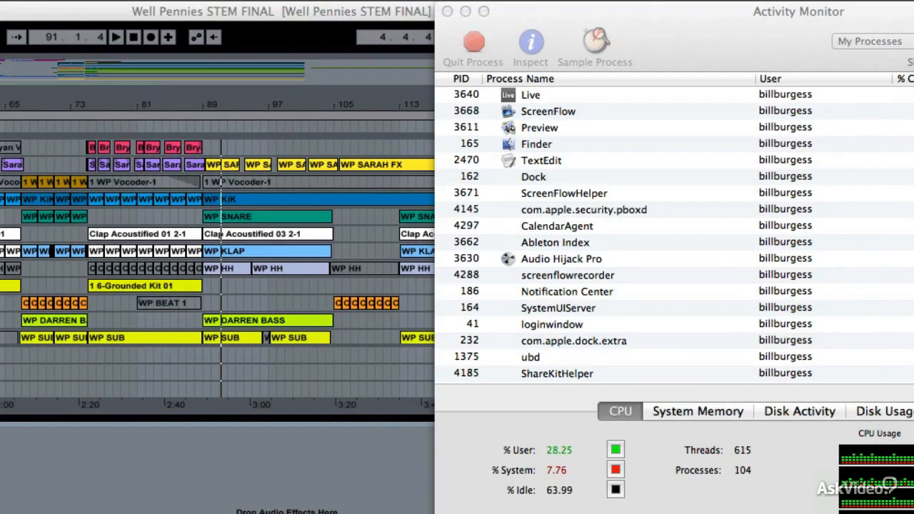
{"action": "left_click_drag", "start_coordinate": [621, 9], "coordinate": [633, 8]}
{"action": "left_click", "coordinate": [251, 111]}
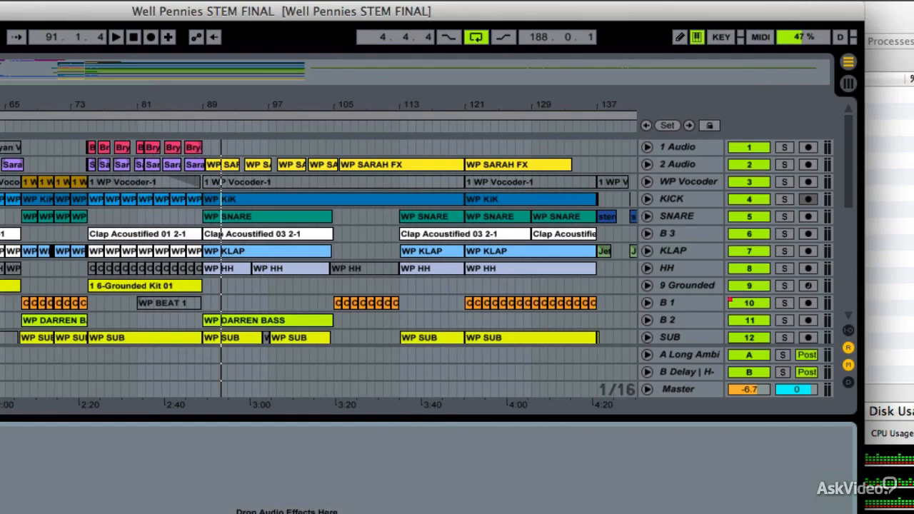
Play the set and check Live's CPU and memory usage in Activity Monitor, moving that window out of the way when done.
{"action": "key", "text": "space"}
{"action": "left_click_drag", "start_coordinate": [886, 11], "coordinate": [458, 11]}
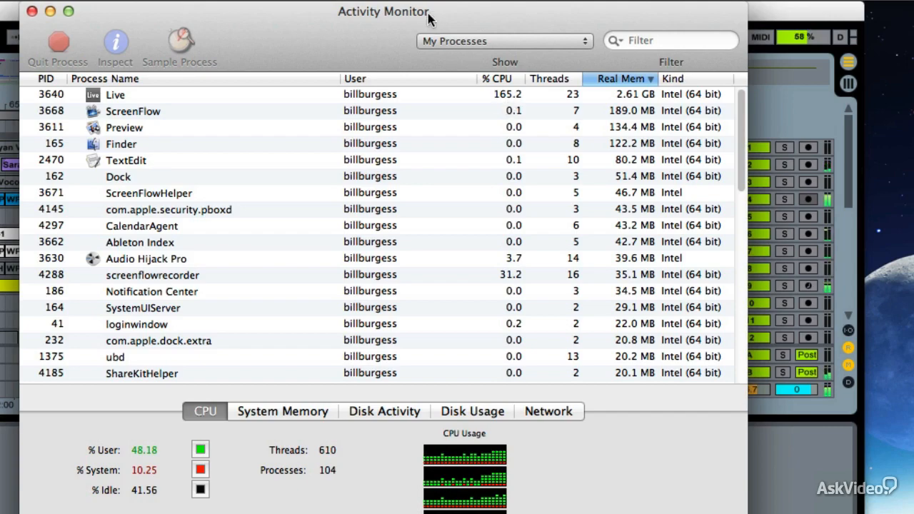
{"action": "left_click_drag", "start_coordinate": [428, 17], "coordinate": [913, 21]}
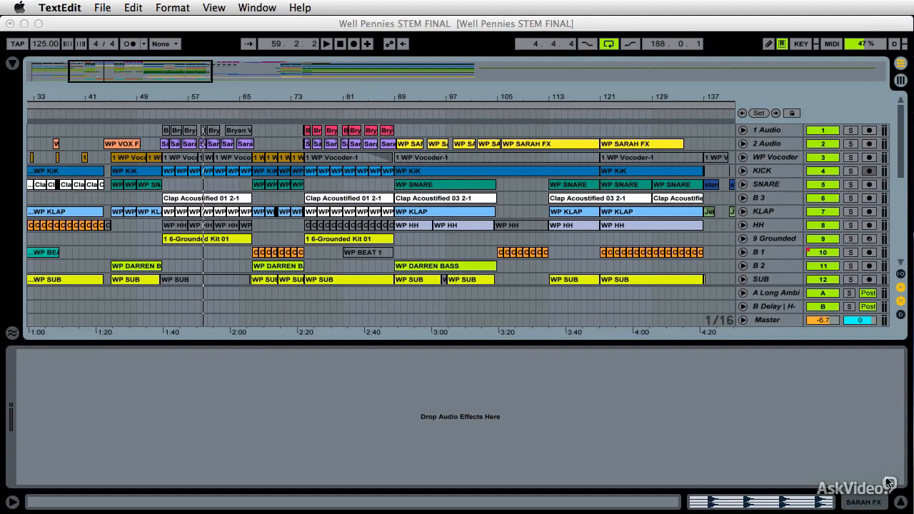
Hide the audio effects area below the arrangement and check the computer's processor and memory in About This Mac.
{"action": "left_click", "coordinate": [899, 503]}
{"action": "left_click", "coordinate": [899, 504]}
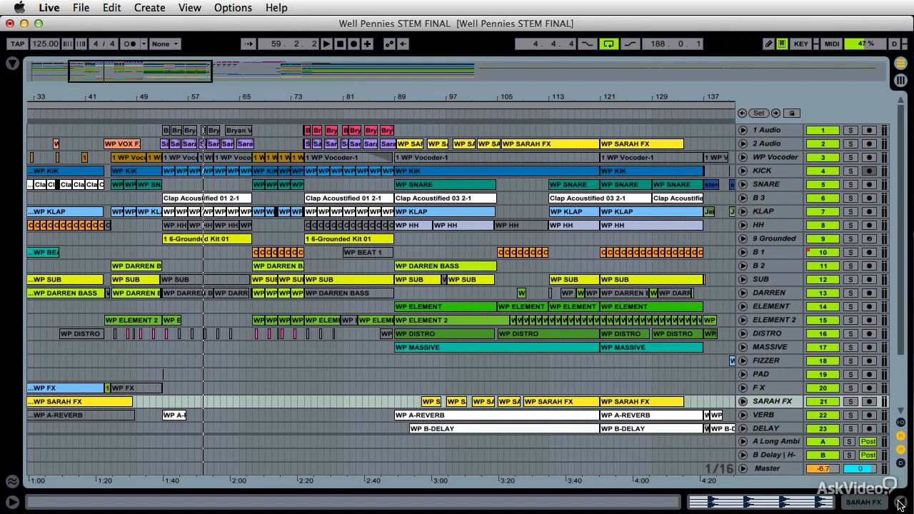
{"action": "left_click", "coordinate": [17, 8]}
{"action": "left_click", "coordinate": [57, 24]}
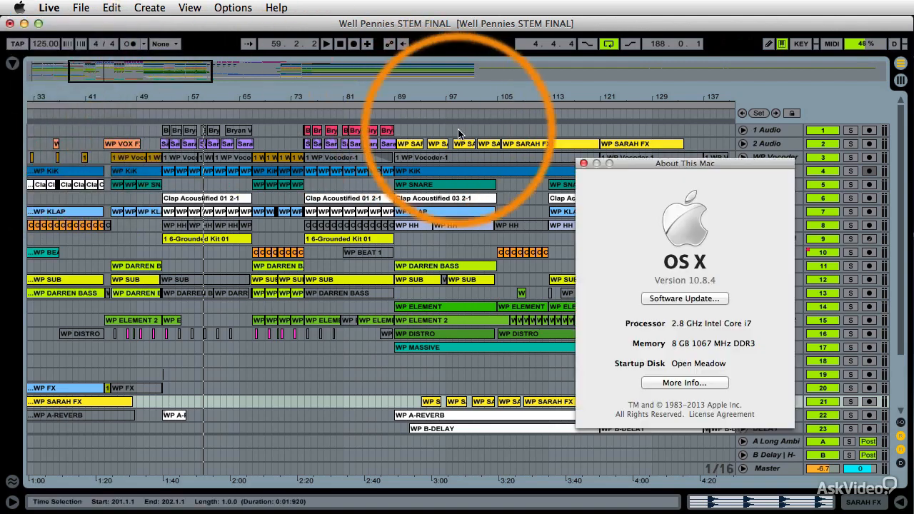
{"action": "left_click_drag", "start_coordinate": [648, 163], "coordinate": [359, 84]}
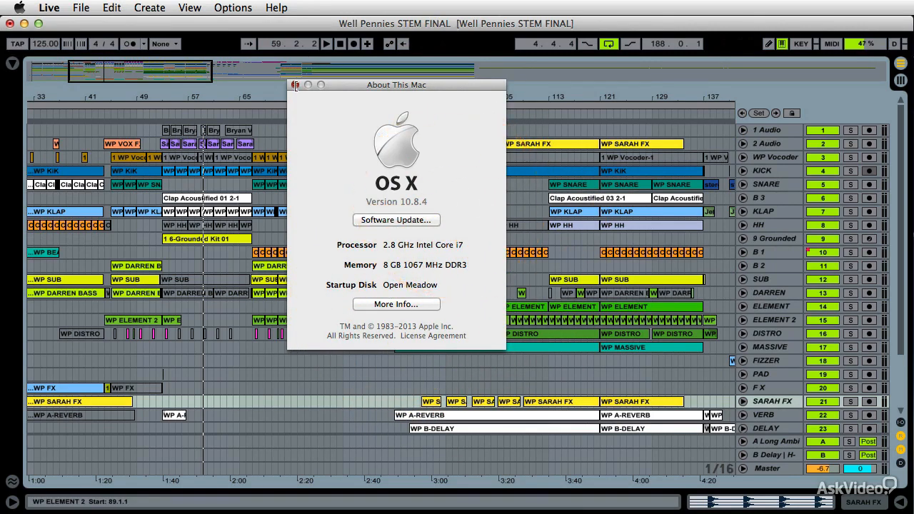
{"action": "left_click", "coordinate": [295, 85]}
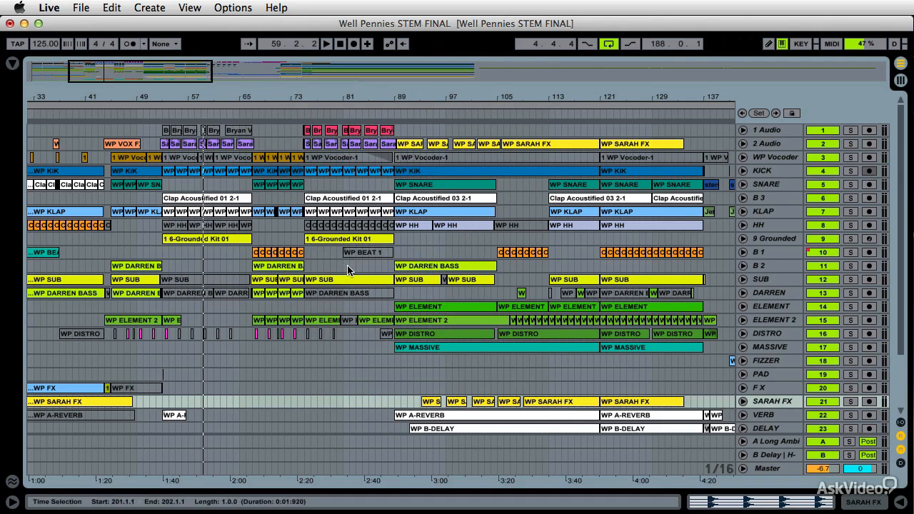
Check the installed Ableton Live version and whether it is the 64-bit build, closing the information screen when done.
{"action": "left_click", "coordinate": [50, 8]}
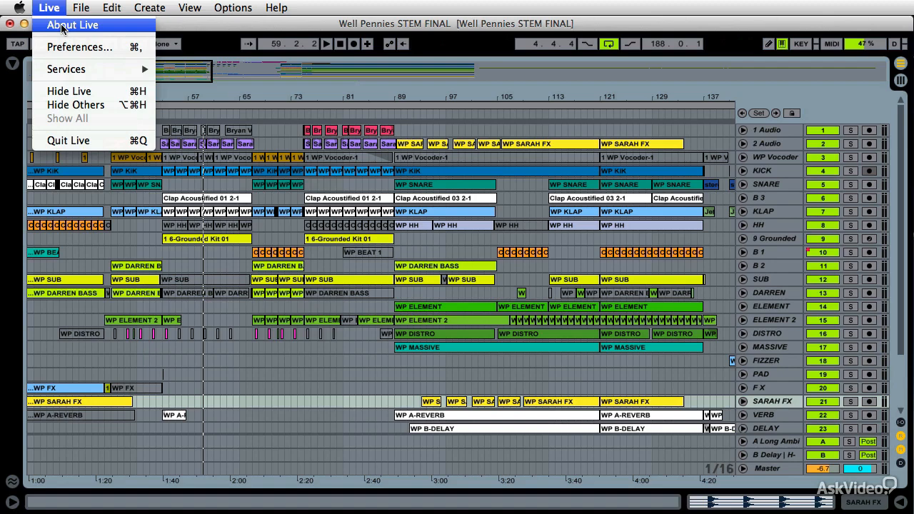
{"action": "left_click", "coordinate": [63, 26]}
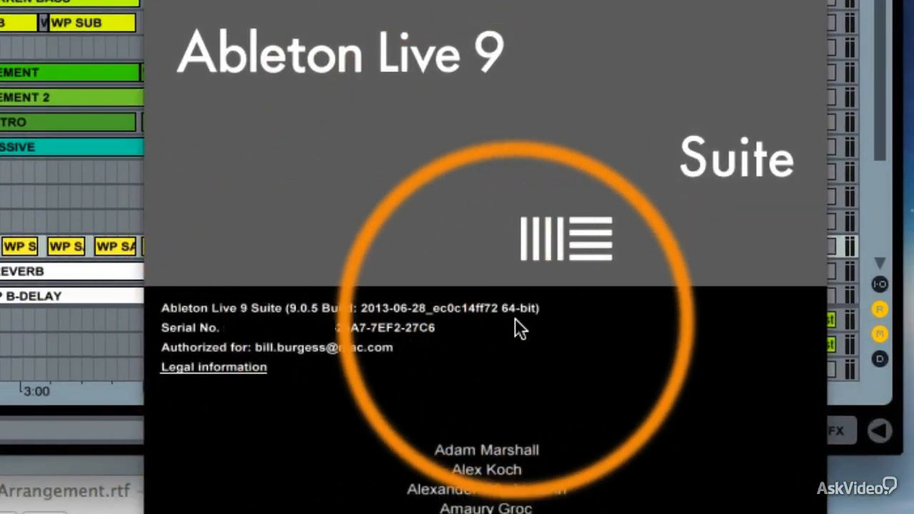
{"action": "left_click", "coordinate": [441, 232]}
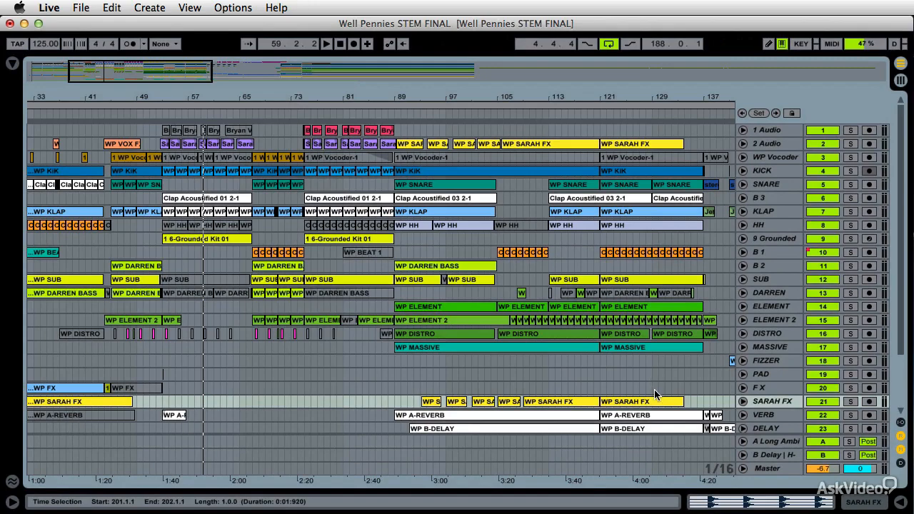
Open Live's preferences, look through the Record Warp Launch and Look Feel pages, and bring up the Audio settings.
{"action": "key", "text": "super+comma"}
{"action": "left_click_drag", "start_coordinate": [620, 220], "coordinate": [502, 75]}
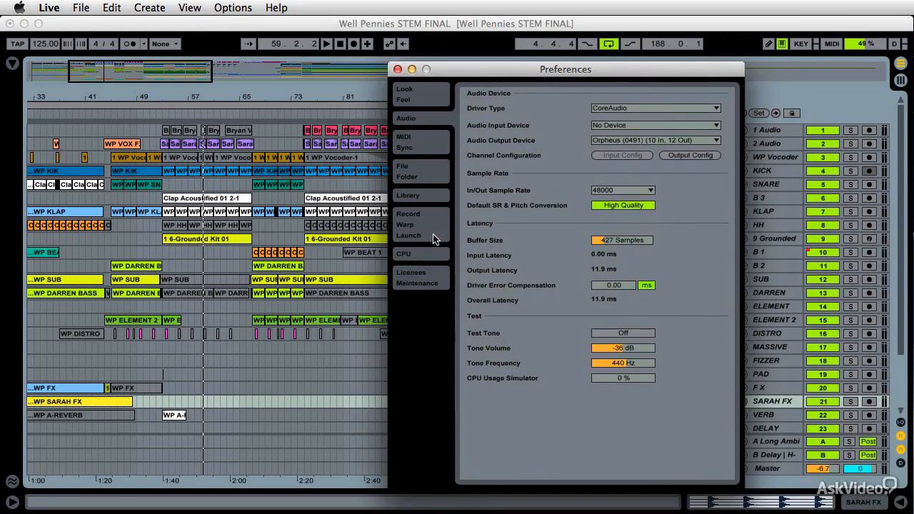
{"action": "left_click", "coordinate": [408, 224]}
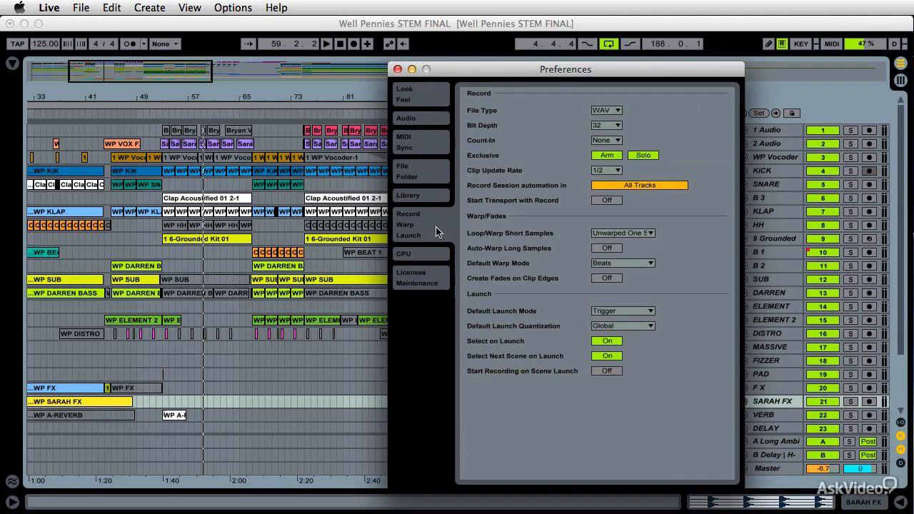
{"action": "left_click", "coordinate": [424, 95]}
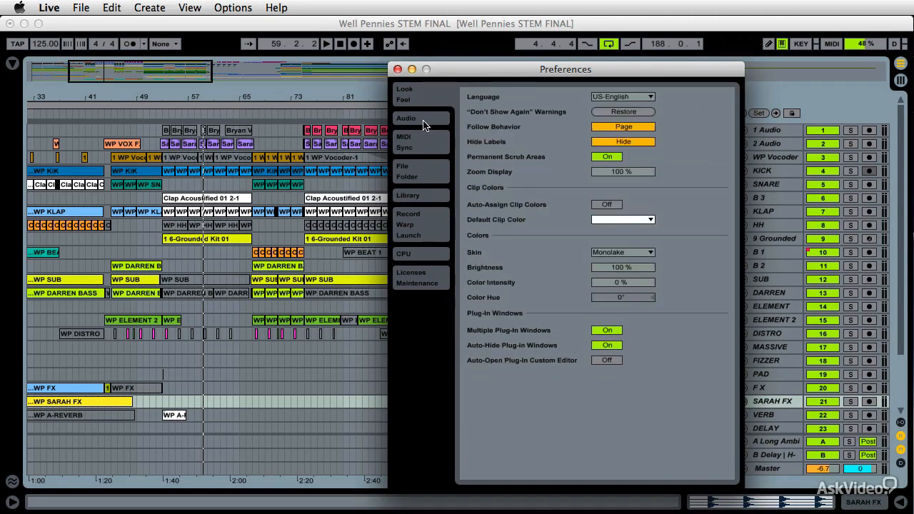
{"action": "left_click", "coordinate": [423, 124]}
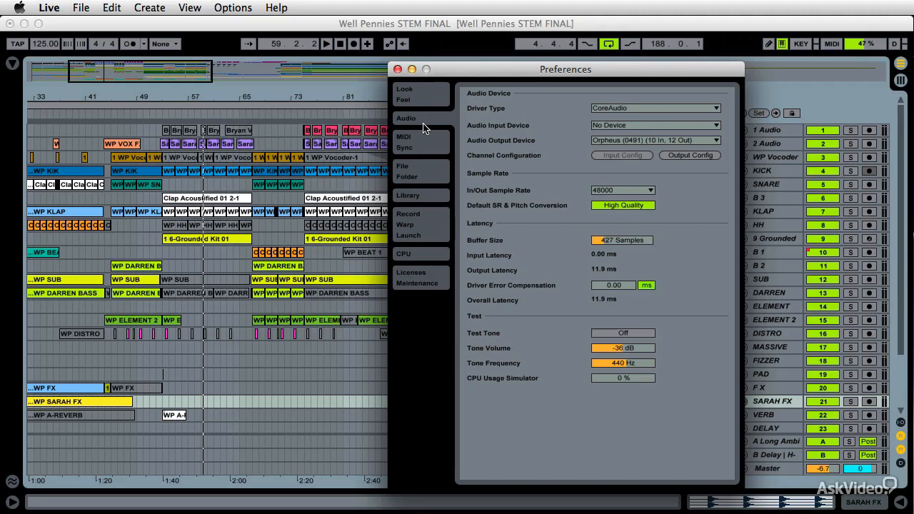
Check the multiprocessor settings on the CPU page and the available audio output devices, keeping Orpheus (0491) (10 In, 12 Out) selected.
{"action": "left_click", "coordinate": [434, 257]}
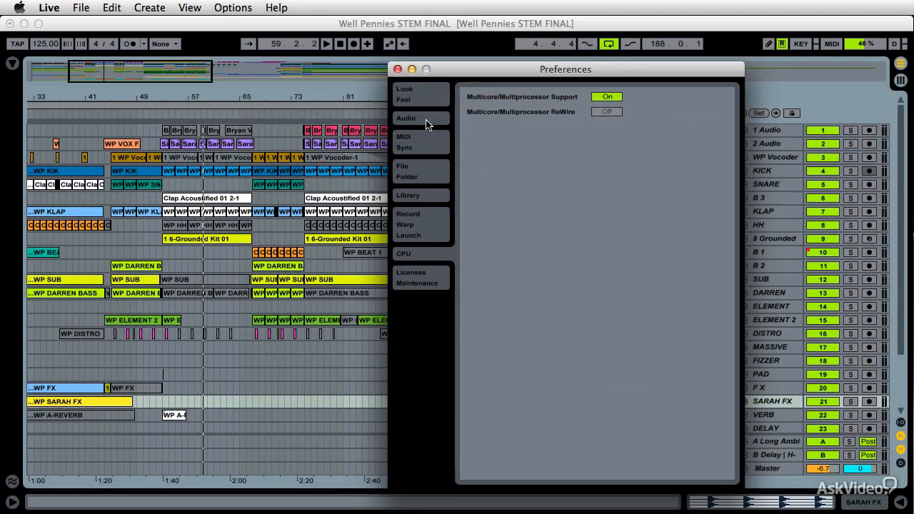
{"action": "left_click", "coordinate": [203, 101]}
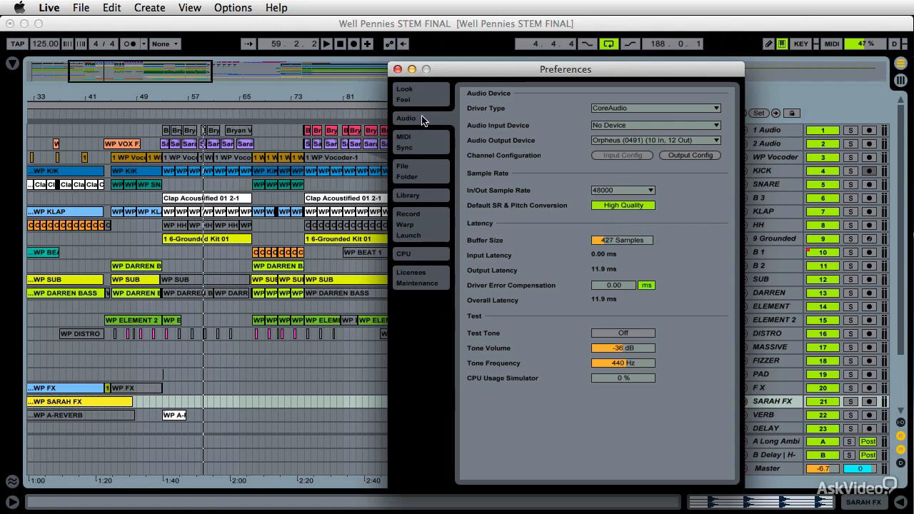
{"action": "left_click", "coordinate": [609, 140]}
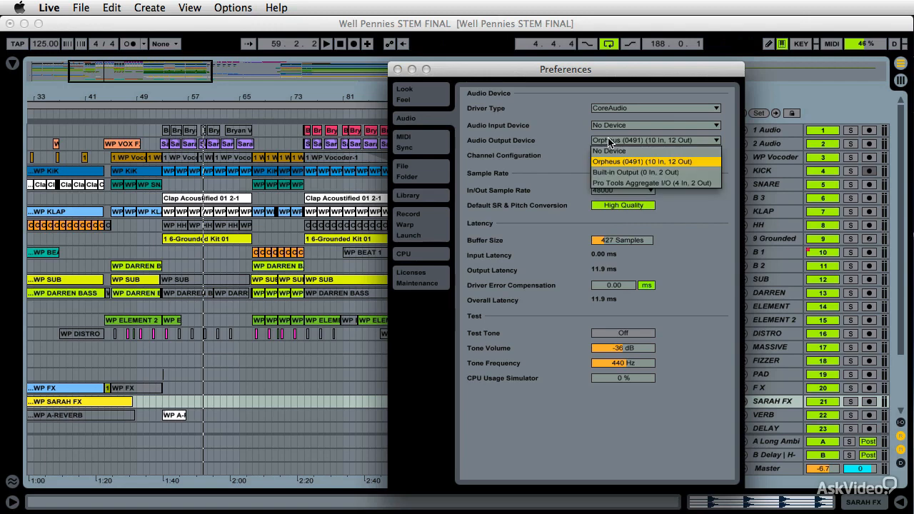
{"action": "left_click", "coordinate": [608, 141]}
{"action": "left_click", "coordinate": [622, 141]}
{"action": "left_click", "coordinate": [621, 164]}
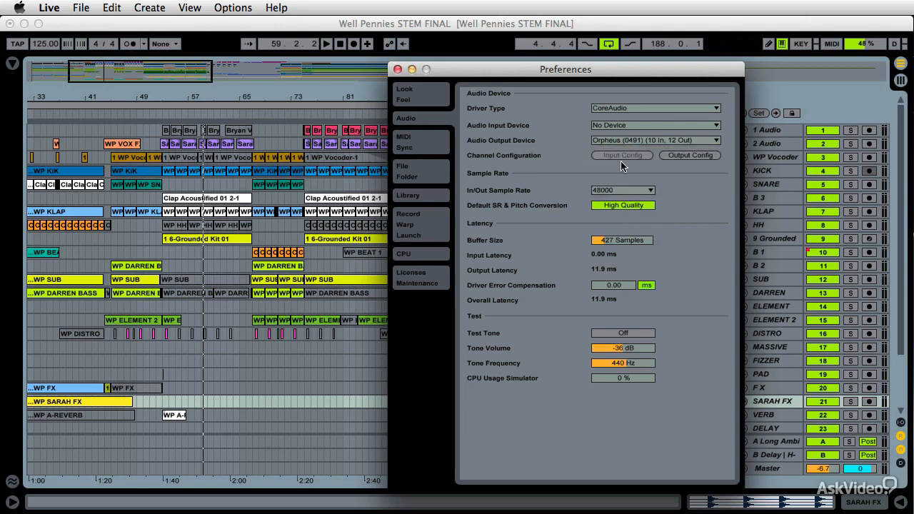
Enable the stereo outputs 3/4 through 11/12 in the output configuration, bringing up Activity Monitor to watch Live's CPU usage.
{"action": "left_click", "coordinate": [670, 157]}
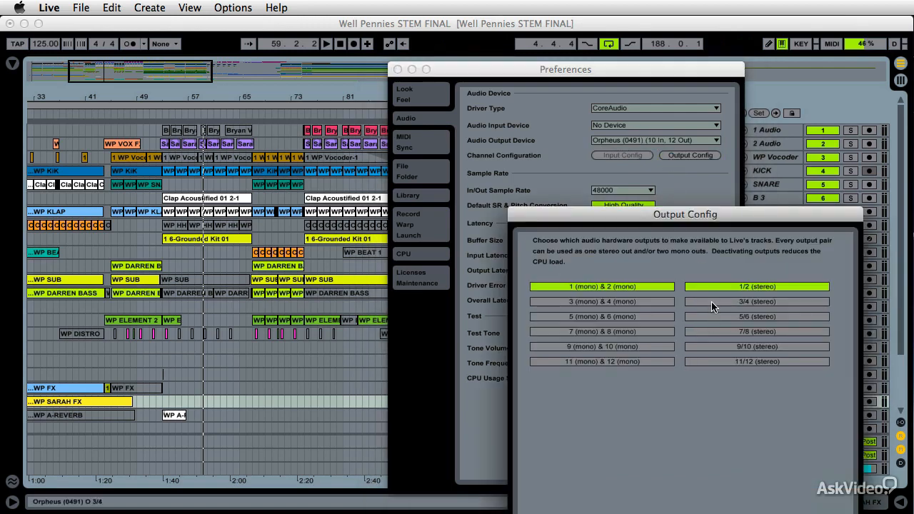
{"action": "left_click", "coordinate": [712, 305]}
{"action": "left_click", "coordinate": [712, 316]}
{"action": "left_click", "coordinate": [714, 332]}
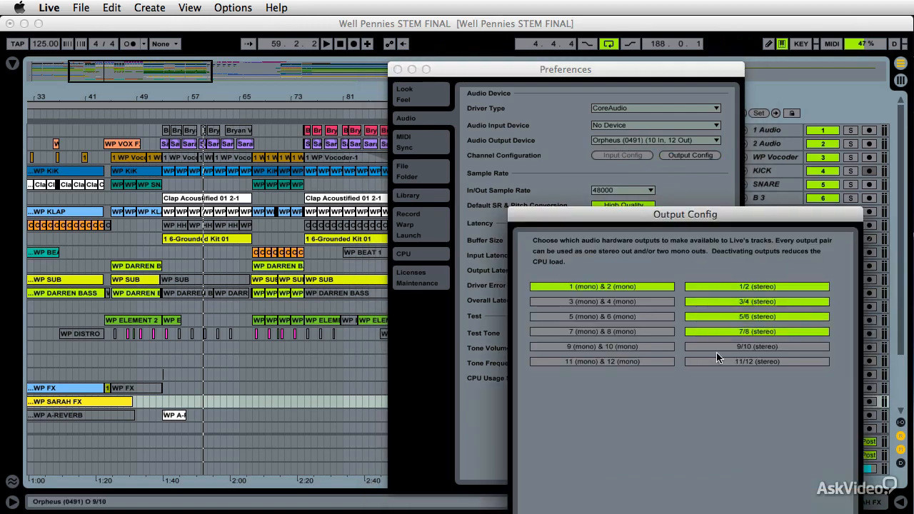
{"action": "left_click", "coordinate": [719, 346]}
{"action": "left_click_drag", "start_coordinate": [913, 44], "coordinate": [223, 4]}
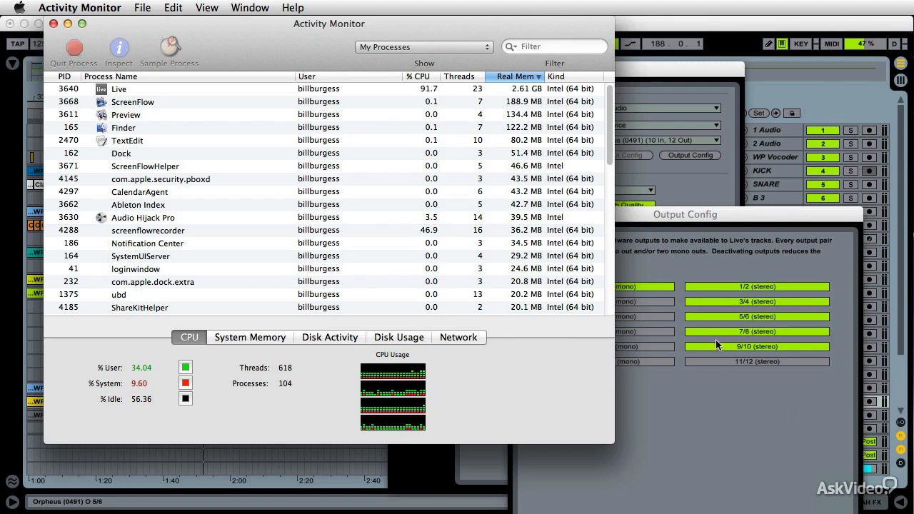
{"action": "left_click", "coordinate": [718, 362]}
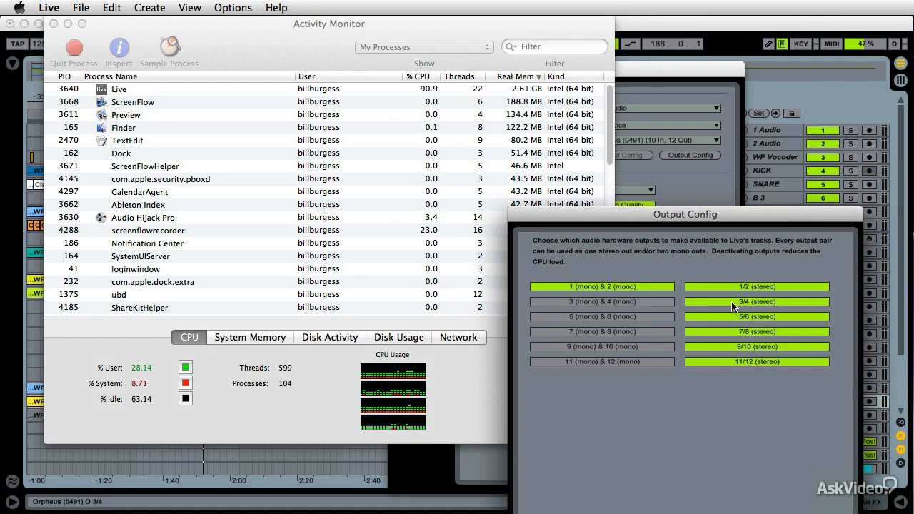
Enable the mono output pairs 3 & 4 through 11 & 12 in the output configuration.
{"action": "left_click", "coordinate": [650, 317]}
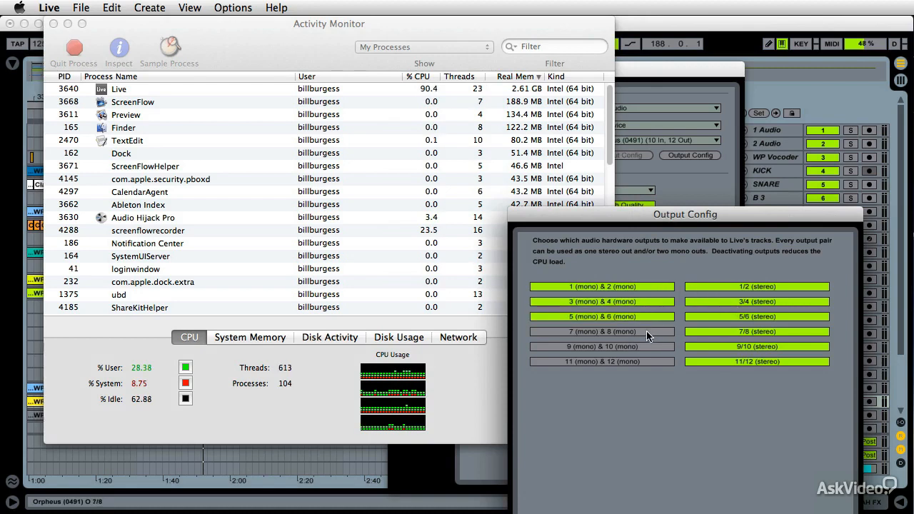
{"action": "left_click", "coordinate": [646, 331]}
{"action": "left_click", "coordinate": [643, 347]}
{"action": "left_click", "coordinate": [640, 361]}
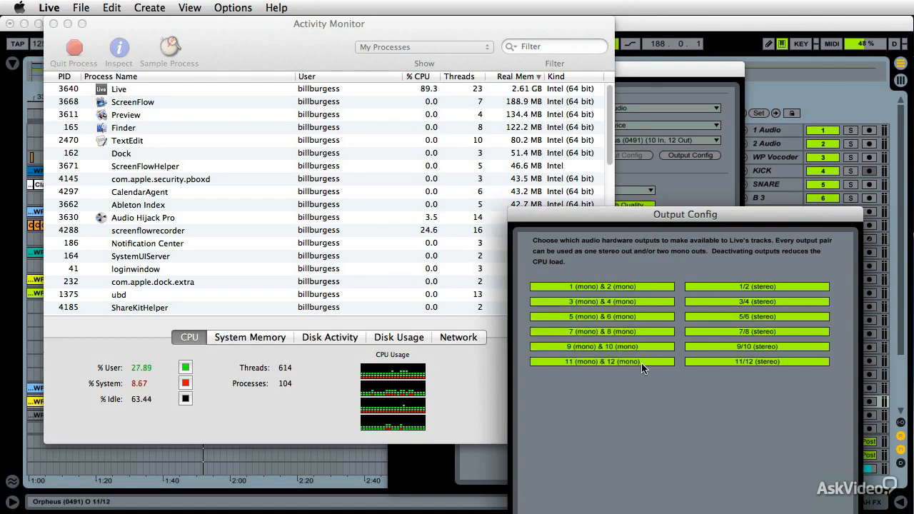
Disable all mono and stereo outputs from 3/4 through 11/12 in the output configuration.
{"action": "left_click", "coordinate": [740, 305]}
{"action": "left_click", "coordinate": [650, 304]}
{"action": "left_click", "coordinate": [648, 316]}
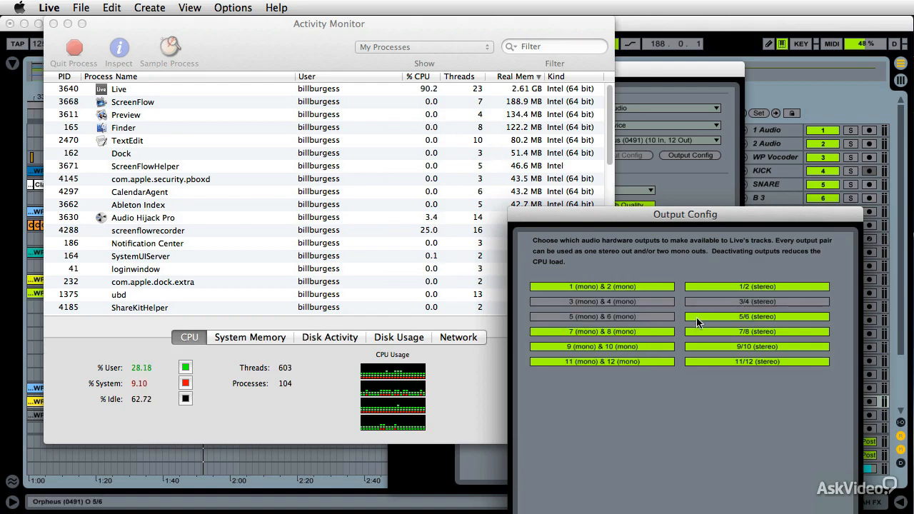
{"action": "left_click", "coordinate": [701, 317]}
{"action": "left_click", "coordinate": [655, 331]}
{"action": "left_click", "coordinate": [719, 332]}
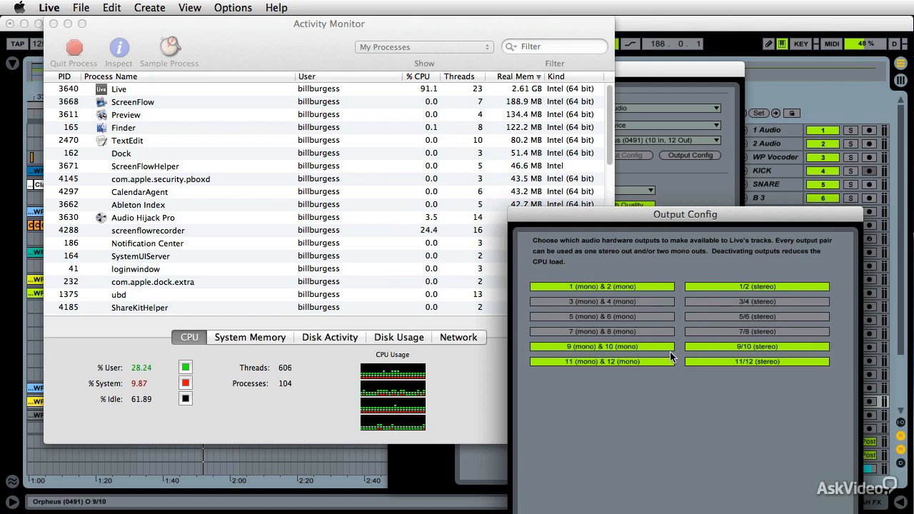
{"action": "left_click", "coordinate": [660, 347]}
{"action": "left_click", "coordinate": [717, 346]}
{"action": "left_click", "coordinate": [645, 365]}
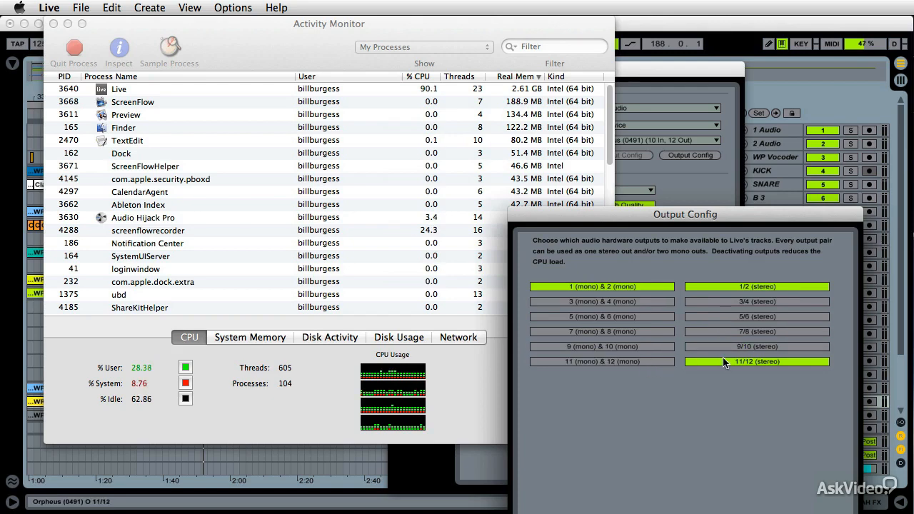
{"action": "left_click", "coordinate": [723, 363]}
Switch output pair 1/2 off and on again, confirm the output configuration, and put away Activity Monitor and the preferences.
{"action": "left_click", "coordinate": [652, 287]}
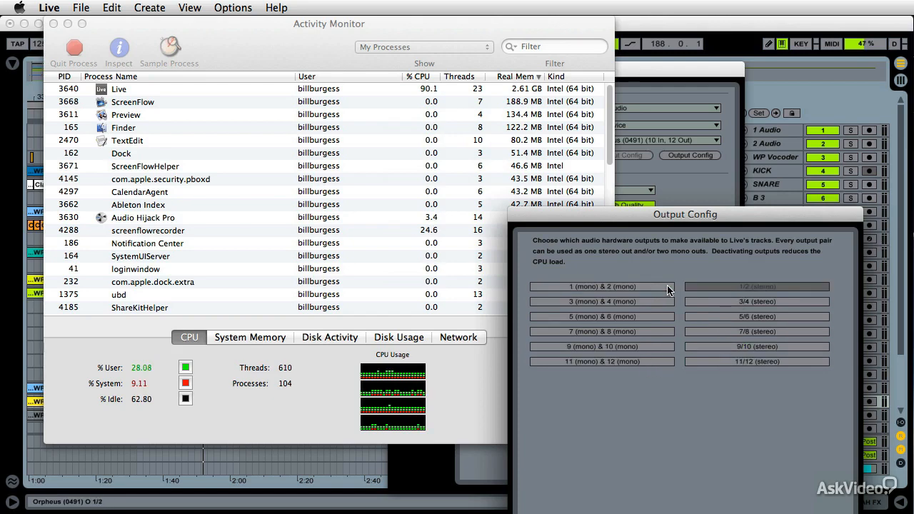
{"action": "left_click", "coordinate": [671, 288]}
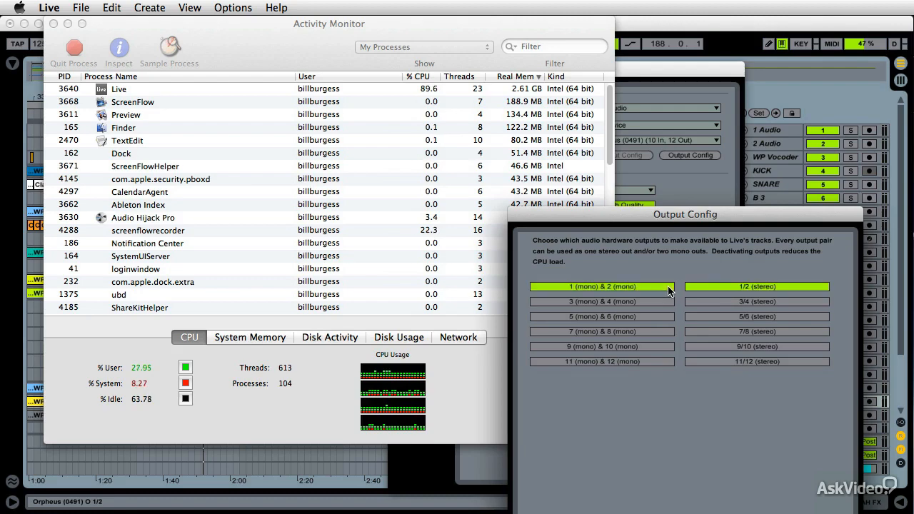
{"action": "key", "text": "Return"}
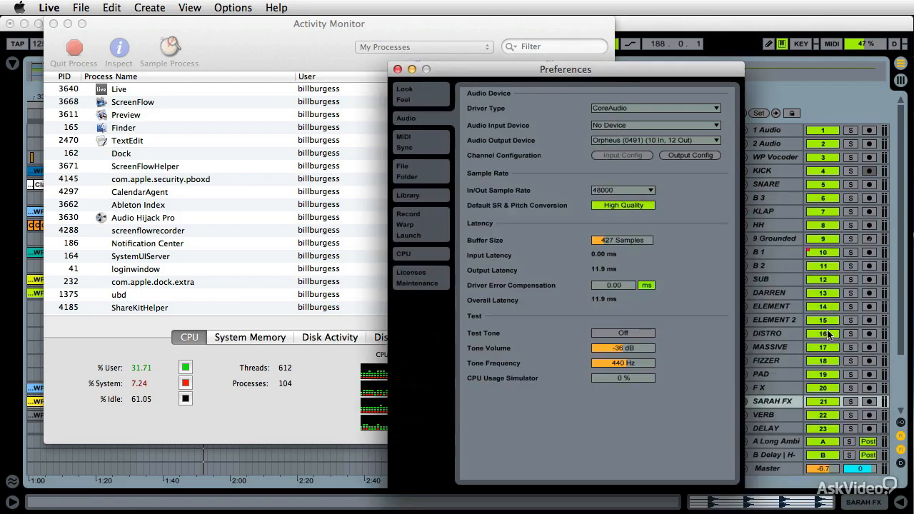
{"action": "left_click_drag", "start_coordinate": [590, 22], "coordinate": [913, 513]}
{"action": "left_click", "coordinate": [397, 70]}
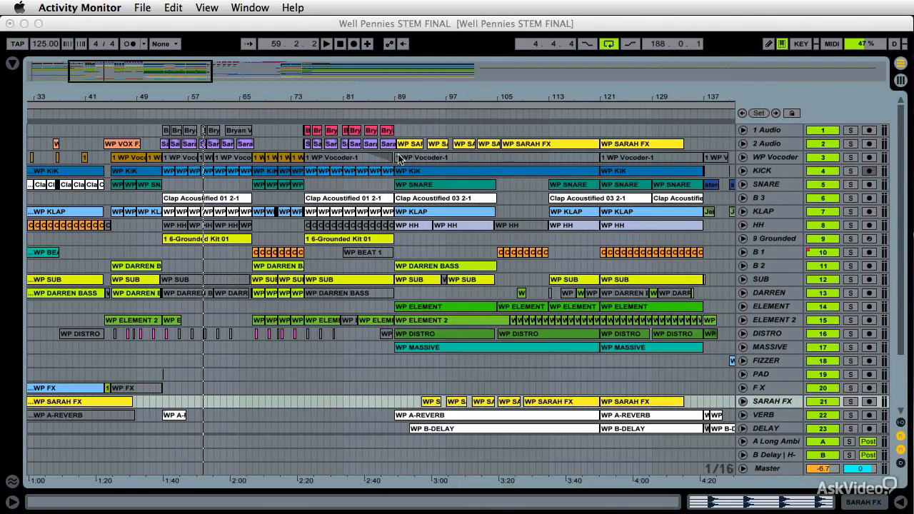
Check the HiQ and RAM settings of the WP KiK, WP DARREN BASS and WP KLAP clips, reading the info text on High-Quality Rate Conversion.
{"action": "left_click", "coordinate": [396, 170]}
{"action": "double_click", "coordinate": [395, 170]}
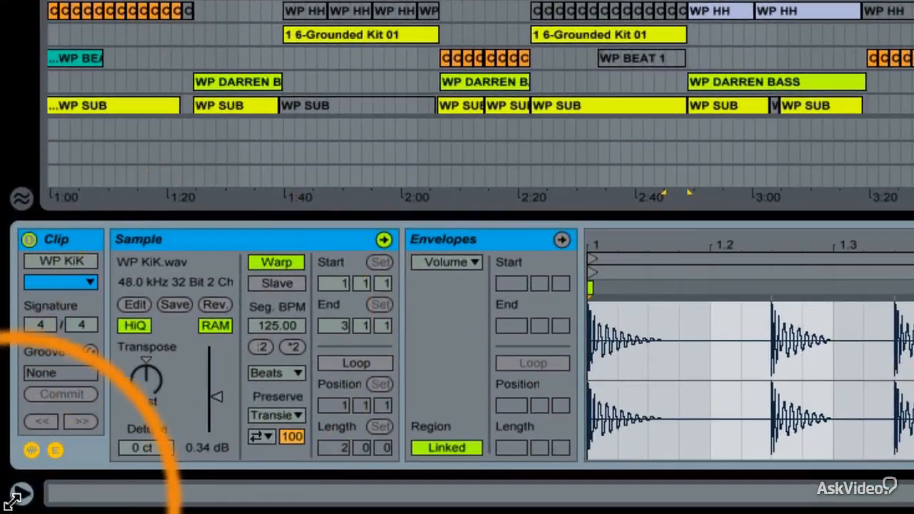
{"action": "left_click", "coordinate": [12, 502]}
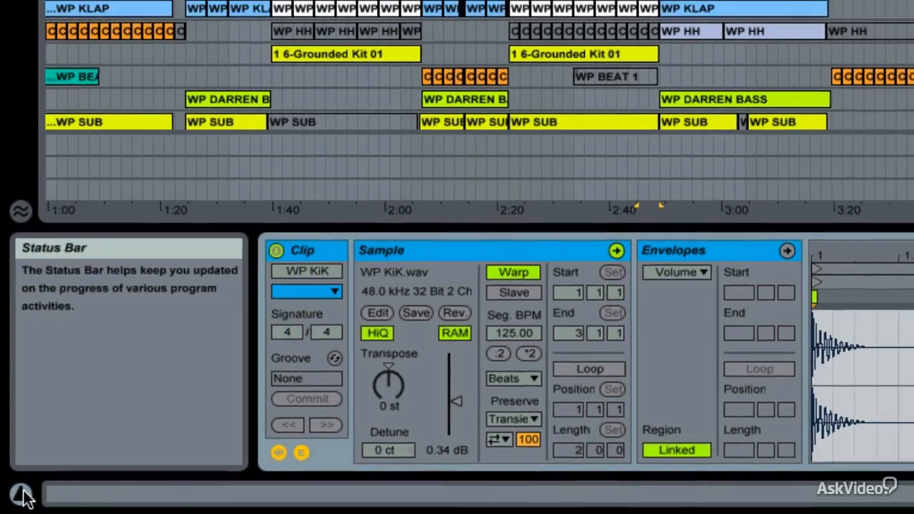
{"action": "left_click", "coordinate": [21, 493]}
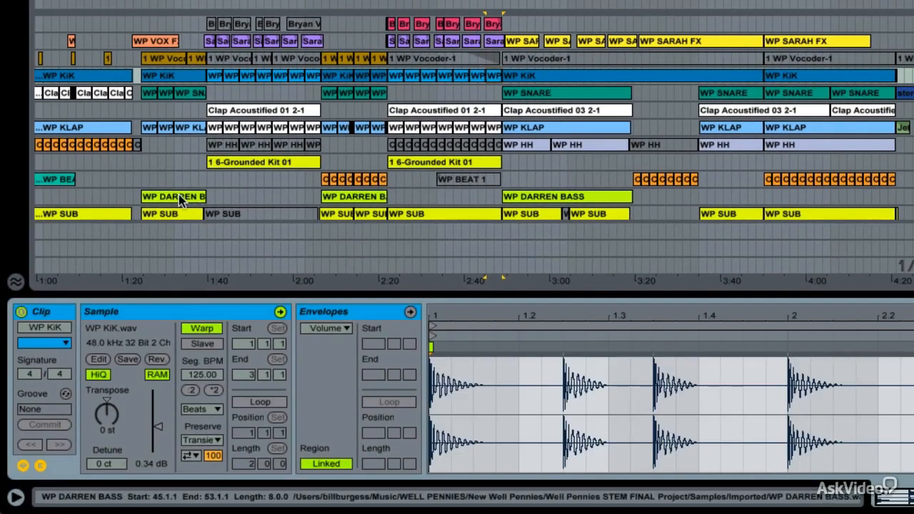
{"action": "left_click", "coordinate": [476, 82]}
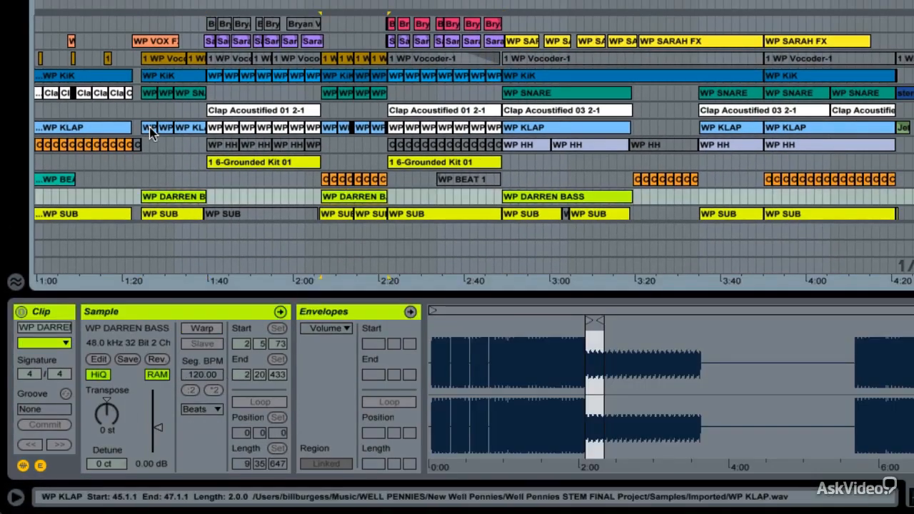
{"action": "left_click", "coordinate": [149, 127]}
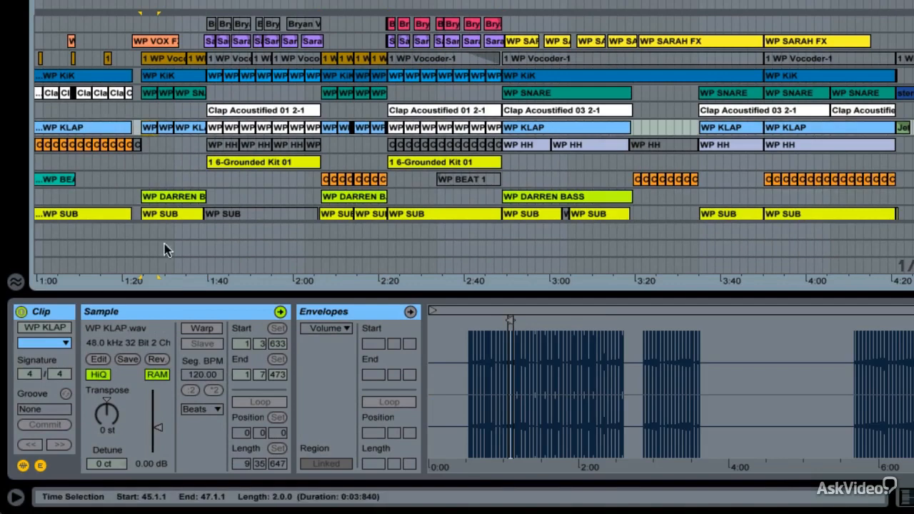
Turn on RAM mode for the Clap Acoustified 01 2-1 and Clap Acoustified 03 2-1 clips on the B 3 track.
{"action": "left_click", "coordinate": [253, 113]}
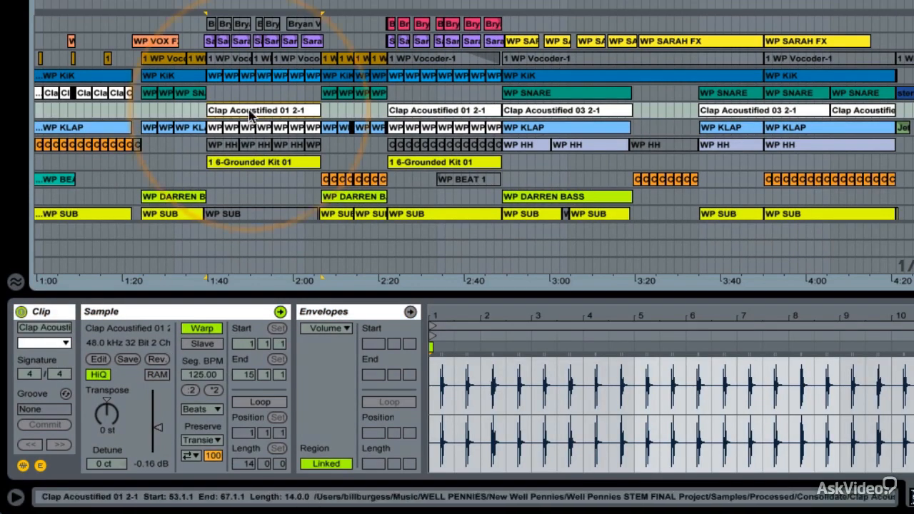
{"action": "left_click", "coordinate": [163, 345]}
{"action": "left_click", "coordinate": [421, 116]}
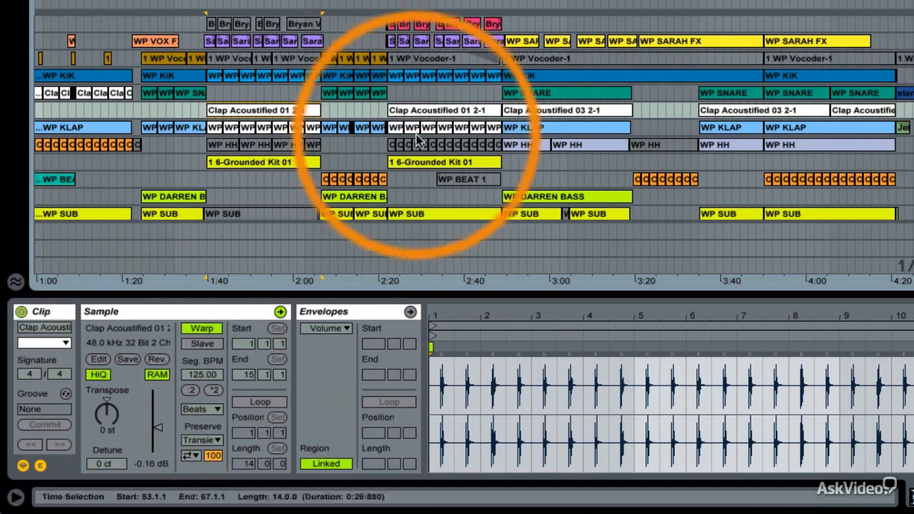
{"action": "left_click", "coordinate": [419, 114]}
{"action": "left_click", "coordinate": [163, 372]}
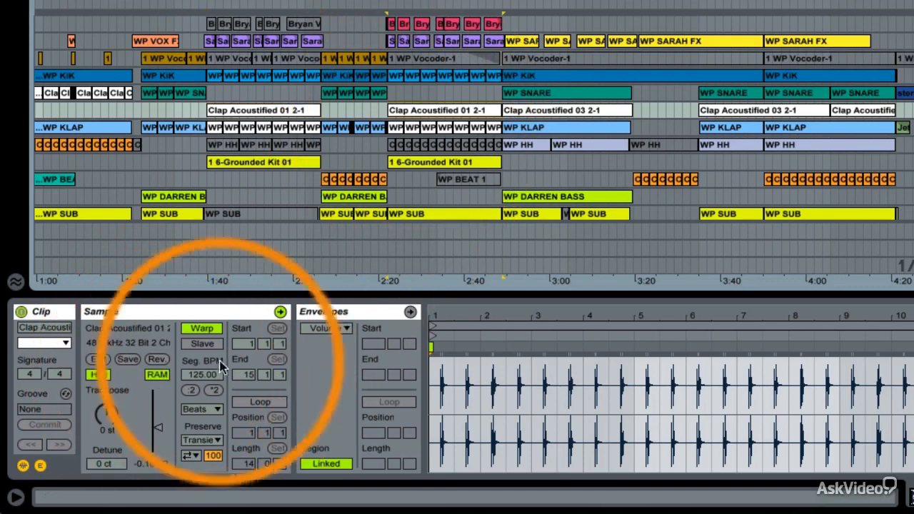
{"action": "left_click", "coordinate": [532, 110]}
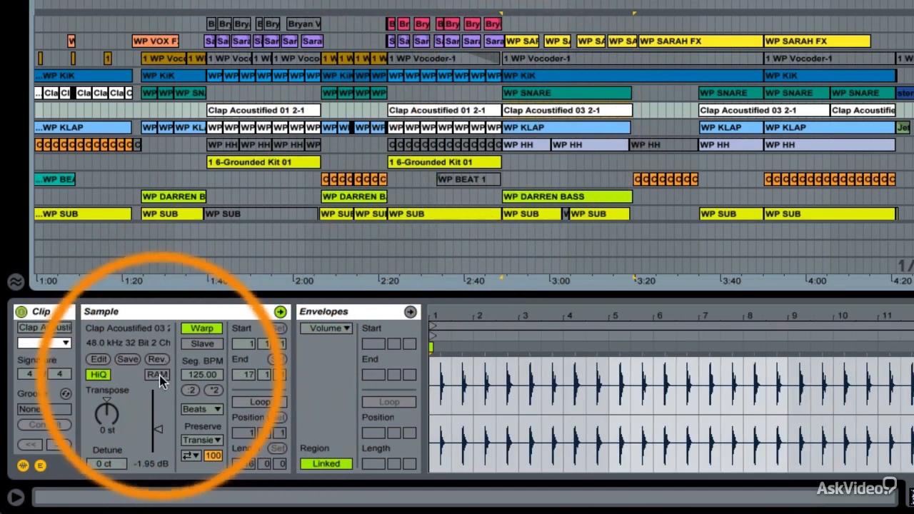
{"action": "left_click", "coordinate": [158, 374]}
{"action": "left_click", "coordinate": [724, 111]}
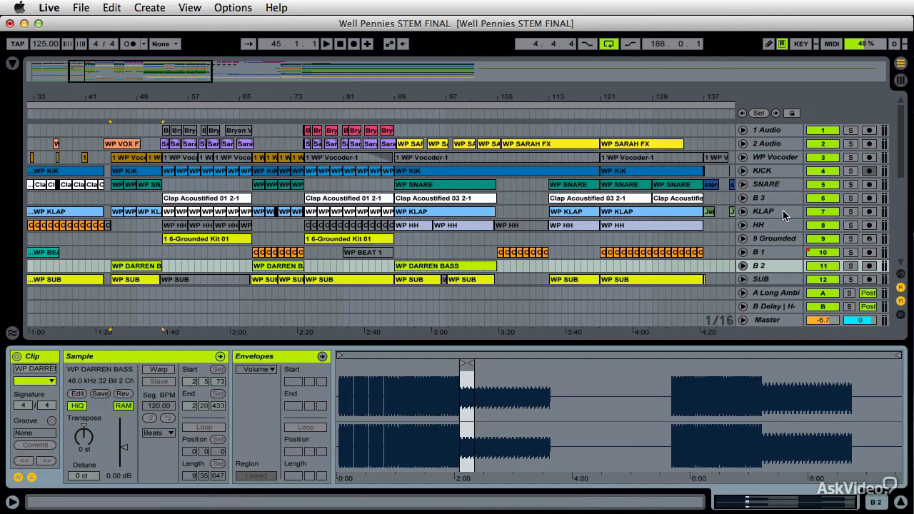
Select the entire content of the KLAP track and of the SNARE track to check the shared HiQ and RAM settings of their clips.
{"action": "left_click", "coordinate": [783, 212]}
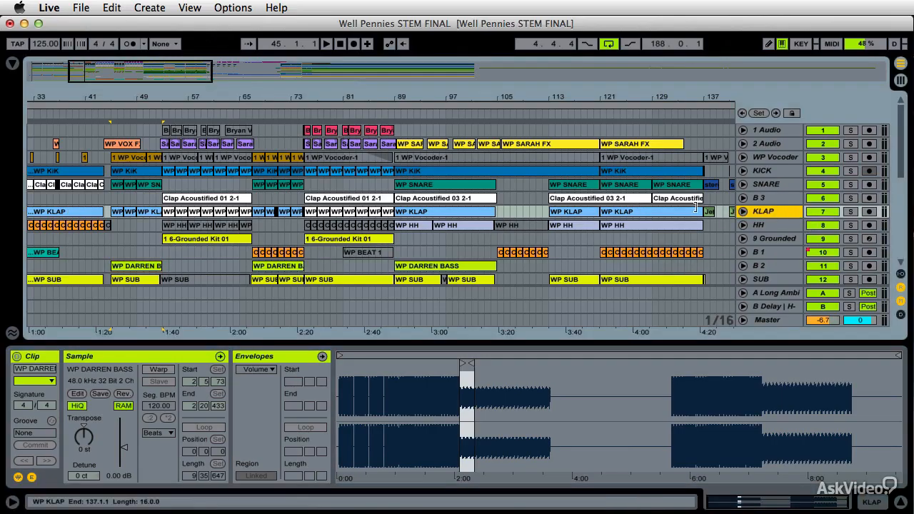
{"action": "right_click", "coordinate": [775, 210]}
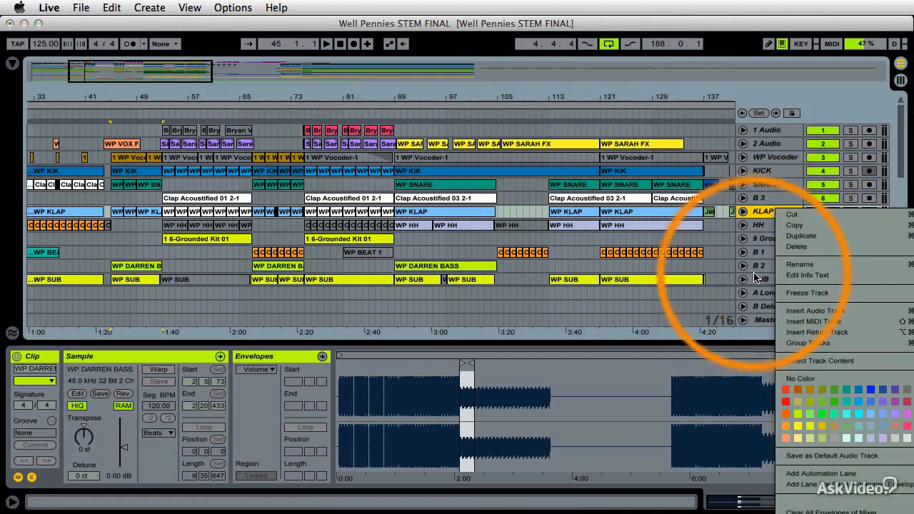
{"action": "left_click", "coordinate": [821, 361]}
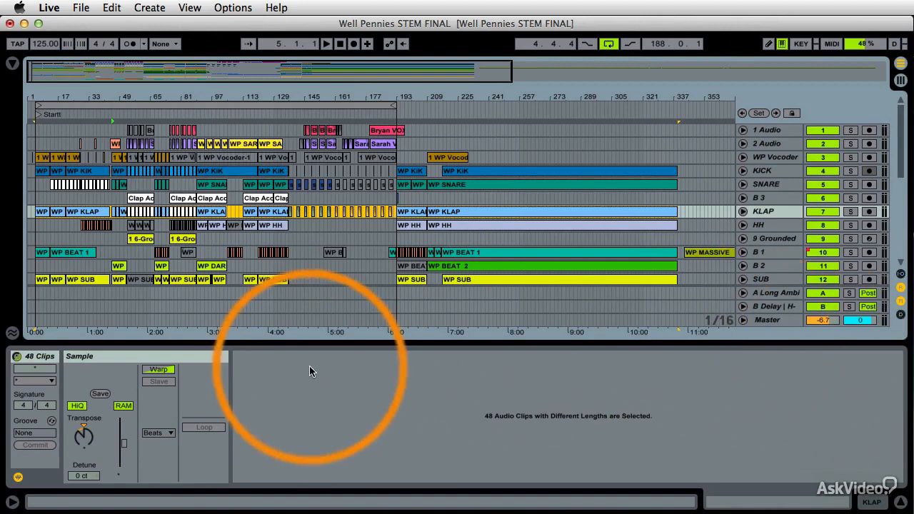
{"action": "right_click", "coordinate": [792, 183]}
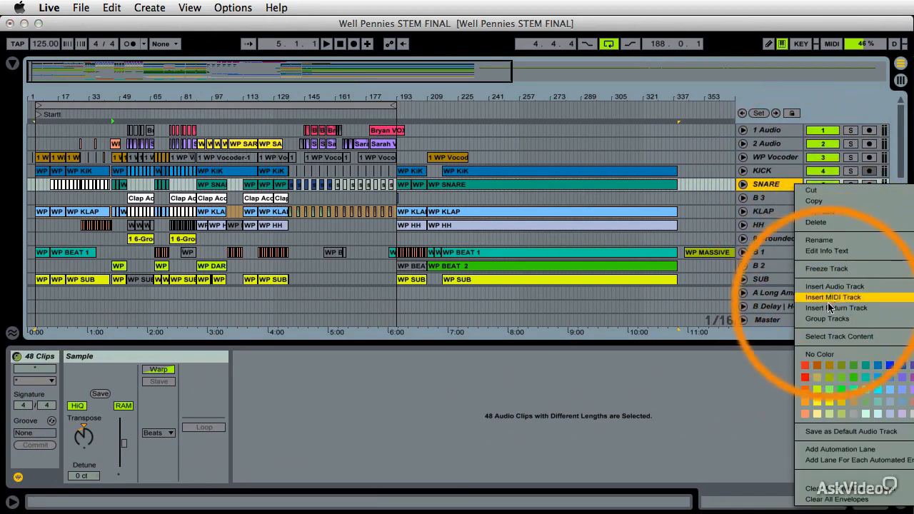
{"action": "left_click", "coordinate": [828, 336]}
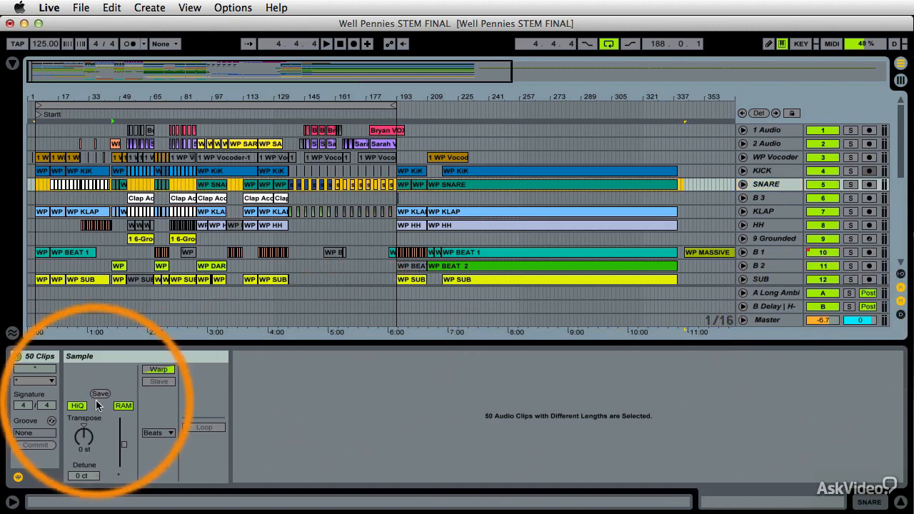
View the WP KiK clip starting at bar 89 on the KICK track, and play the set from around bar 144.
{"action": "left_click", "coordinate": [226, 177]}
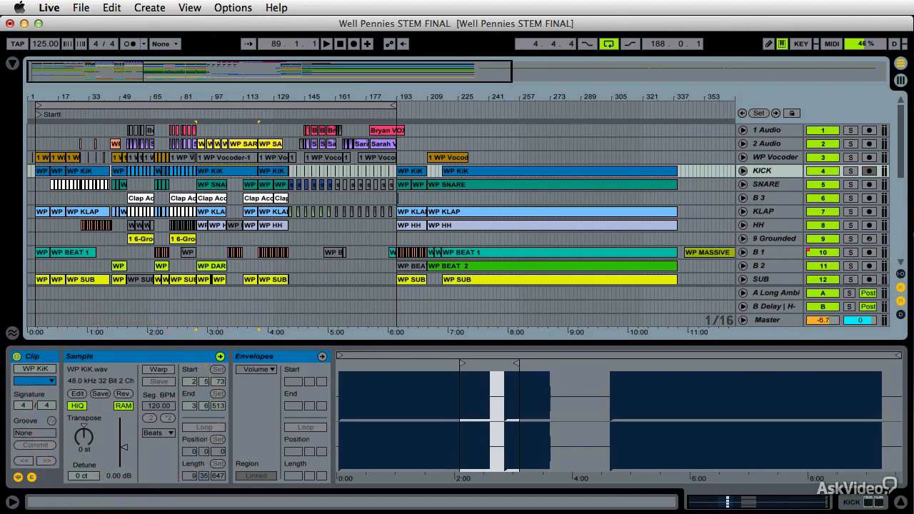
{"action": "key", "text": "super+Tab"}
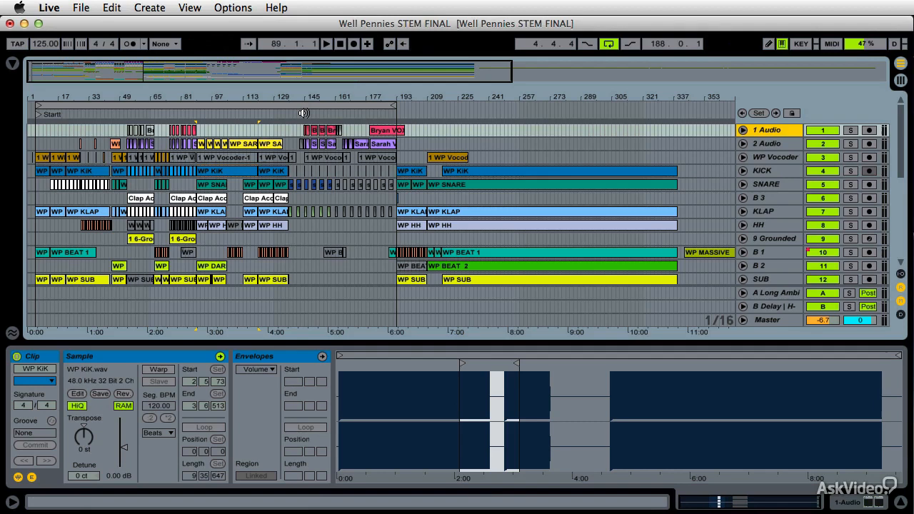
{"action": "left_click", "coordinate": [304, 113]}
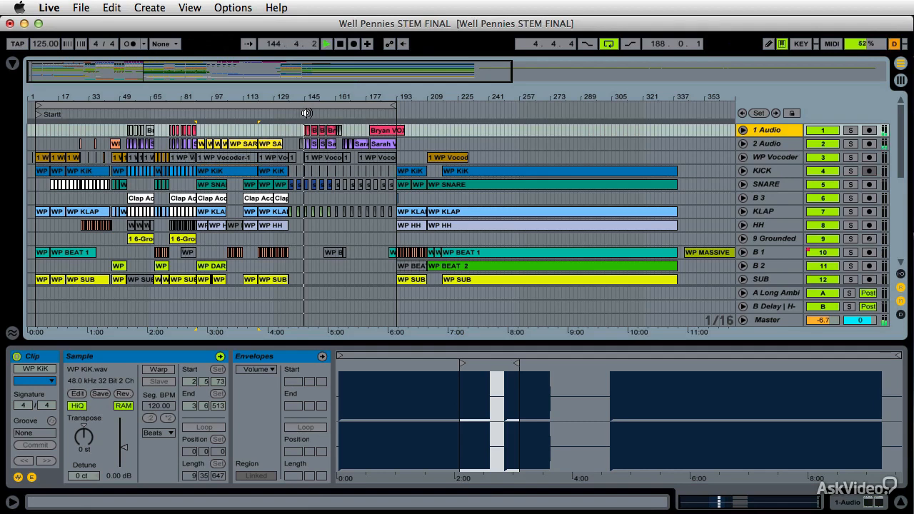
Solo the 1 Audio track to hear it alone from around bar 178, then unsolo it and stop playback.
{"action": "left_click", "coordinate": [850, 130]}
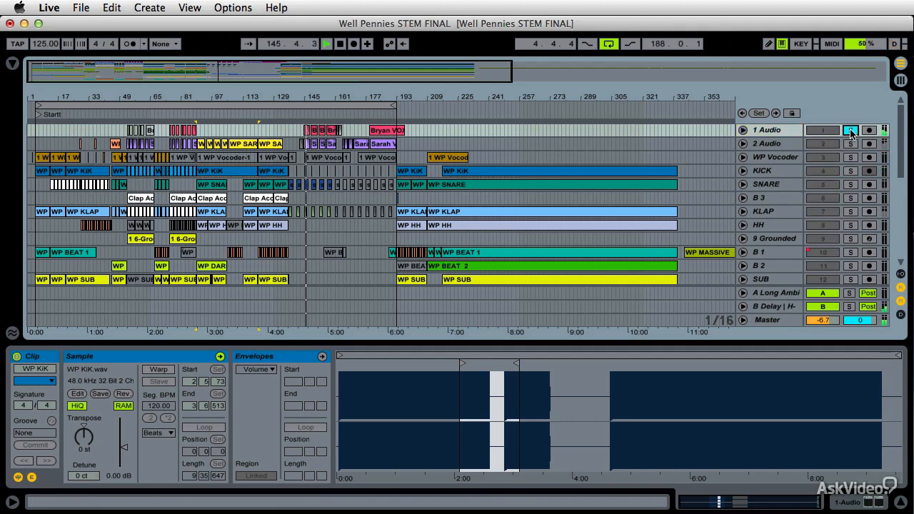
{"action": "left_click", "coordinate": [369, 115]}
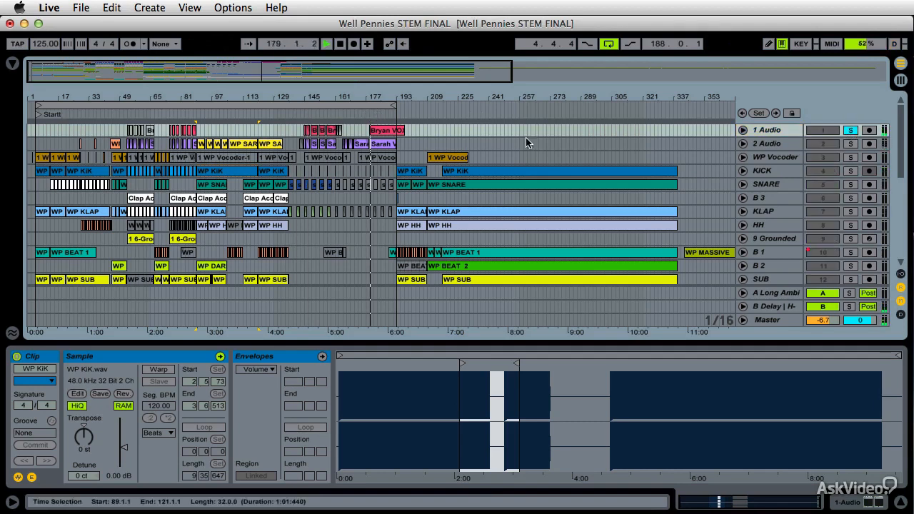
{"action": "left_click", "coordinate": [849, 132]}
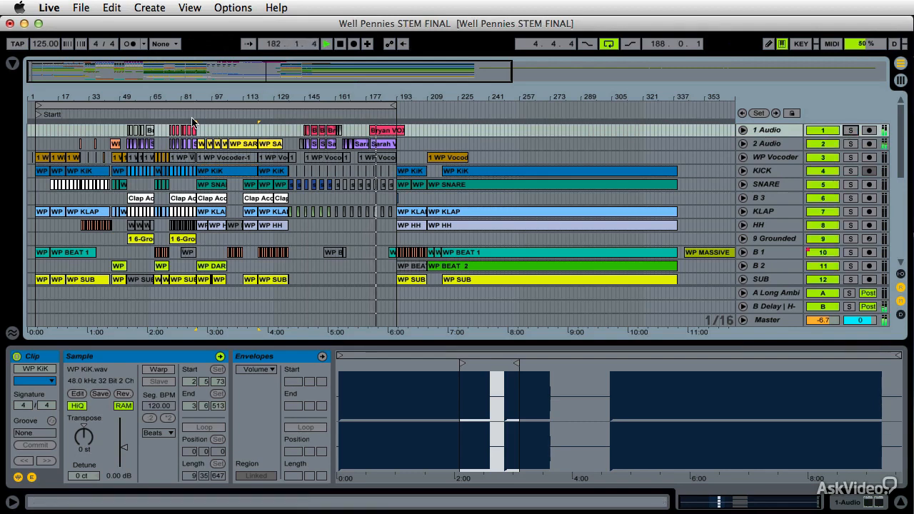
{"action": "key", "text": "space"}
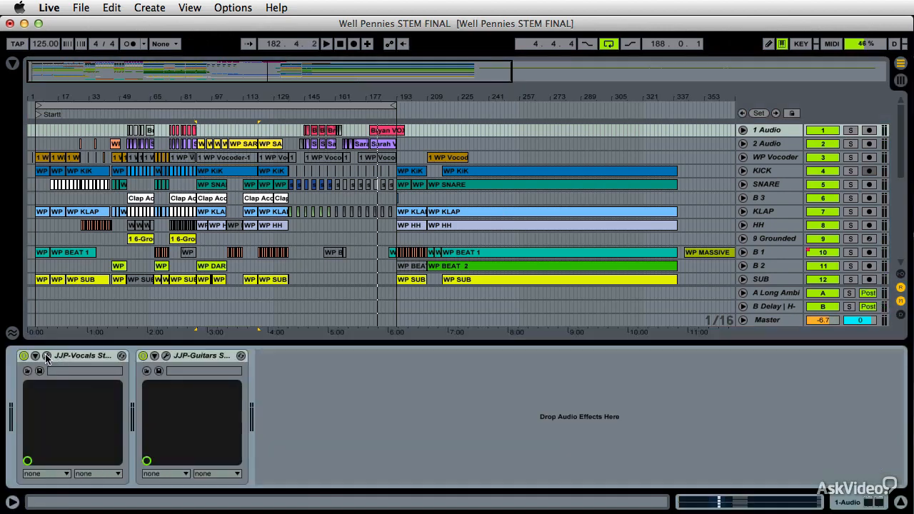
Display the JJP-Vocals and JJP-Guitars plug-in windows of the 1 Audio track side by side.
{"action": "left_click", "coordinate": [46, 356]}
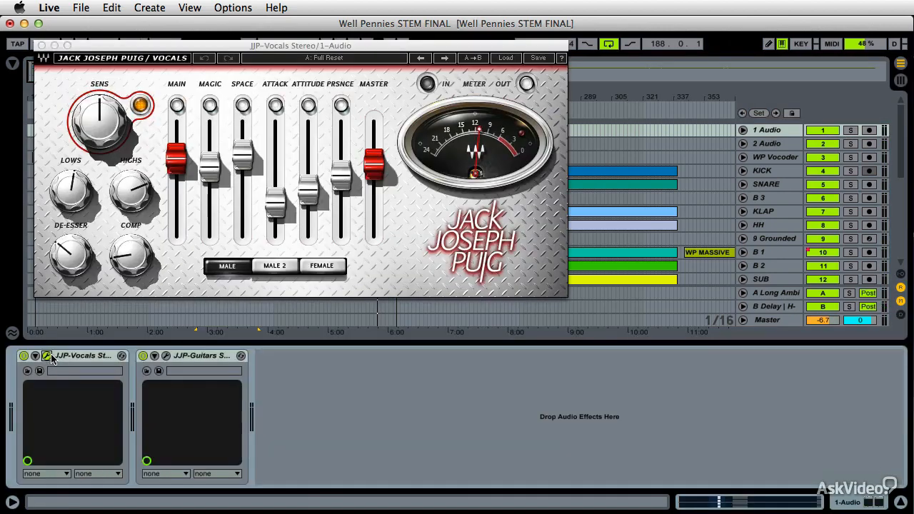
{"action": "left_click", "coordinate": [166, 355]}
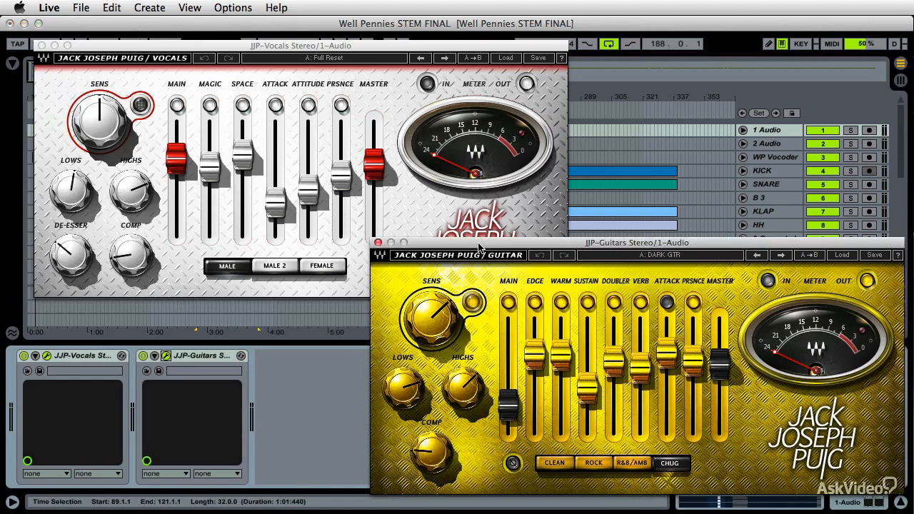
{"action": "mouse_move", "coordinate": [485, 243]}
{"action": "left_mouse_down"}
{"action": "mouse_move", "coordinate": [445, 243]}
{"action": "mouse_move", "coordinate": [478, 258]}
{"action": "left_mouse_up"}
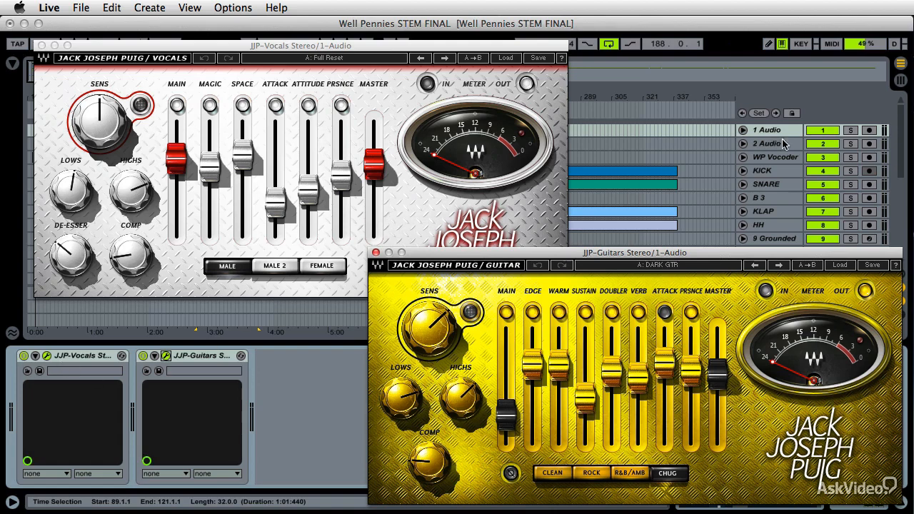
Turn off the JJP-Vocals and JJP-Guitars devices and check Live's CPU usage in Activity Monitor.
{"action": "left_click", "coordinate": [24, 356]}
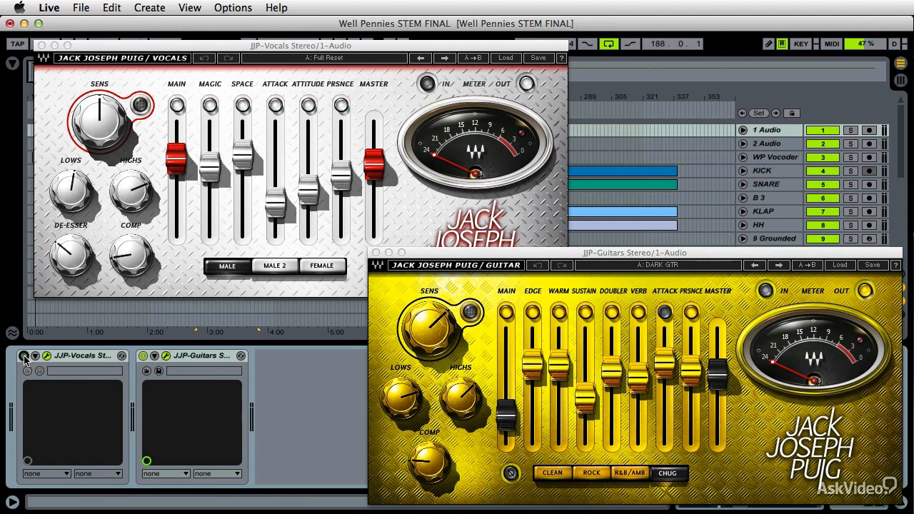
{"action": "left_click", "coordinate": [143, 355]}
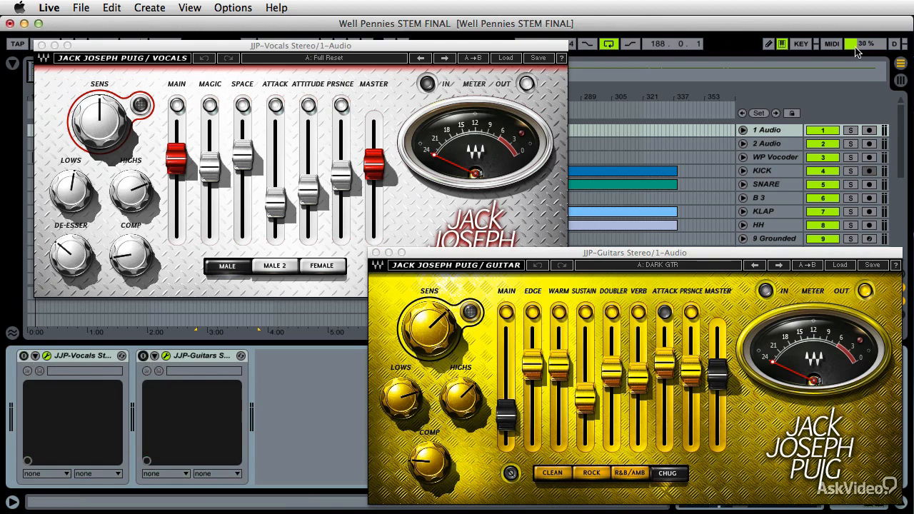
{"action": "left_click_drag", "start_coordinate": [913, 114], "coordinate": [510, 59]}
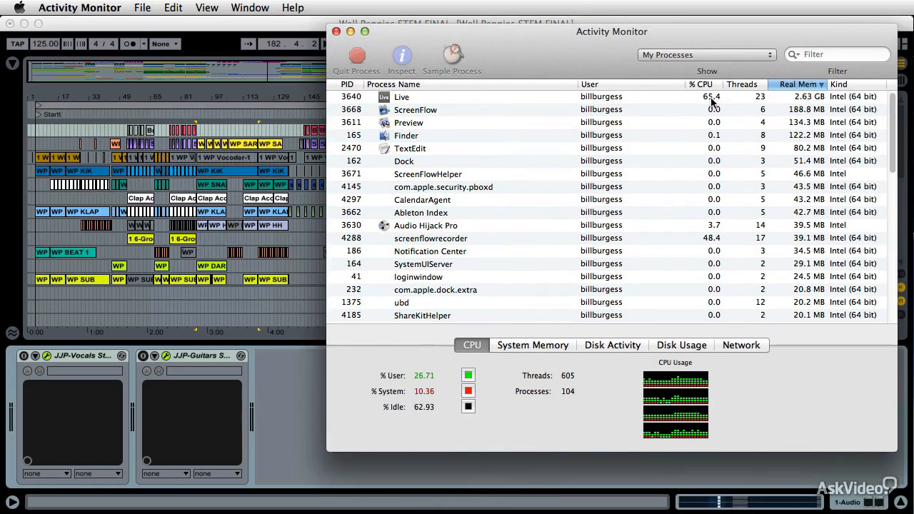
Return to Live, close the plug-in windows, and turn the JJP-Guitars and JJP-Vocals devices back on with playback stopped.
{"action": "key", "text": "super+Tab"}
{"action": "left_click", "coordinate": [376, 252]}
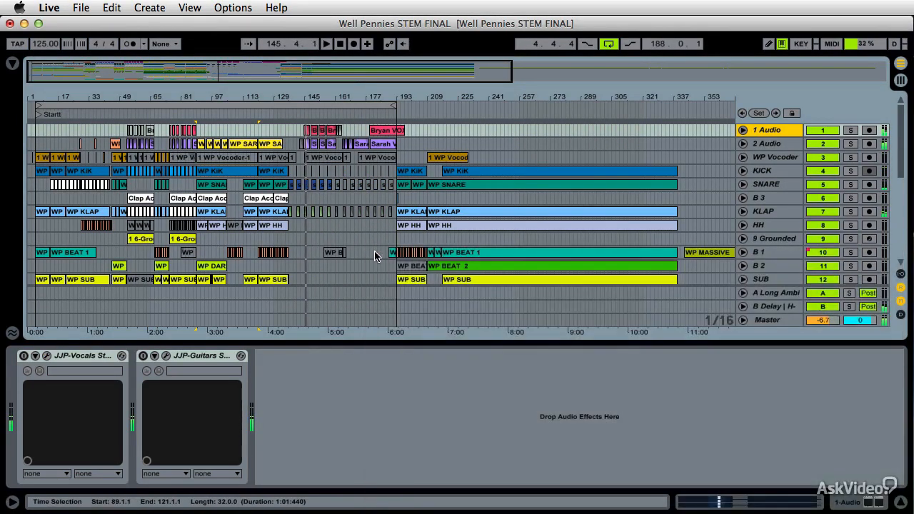
{"action": "key", "text": "space"}
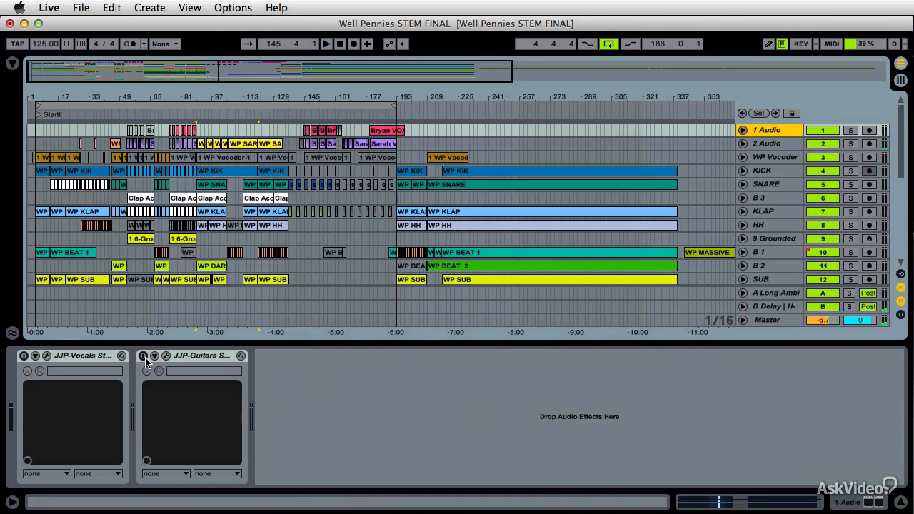
{"action": "left_click", "coordinate": [142, 356]}
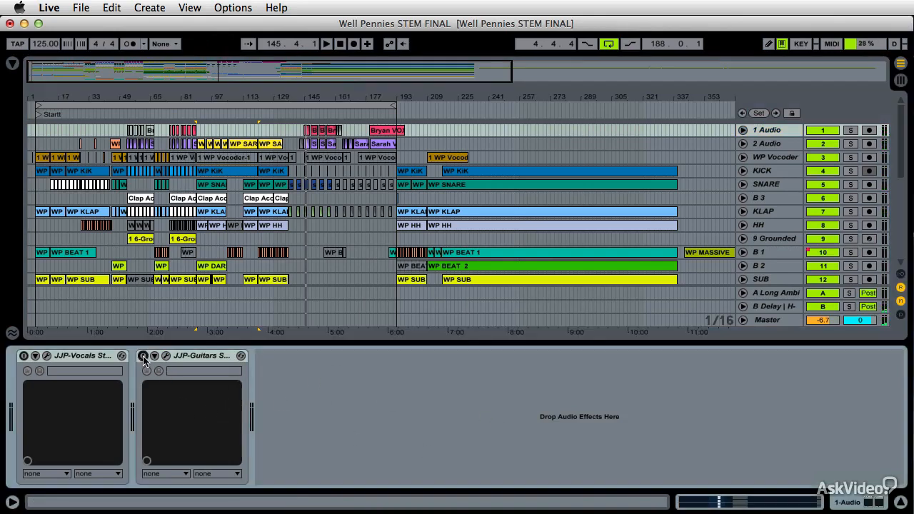
{"action": "left_click", "coordinate": [24, 356]}
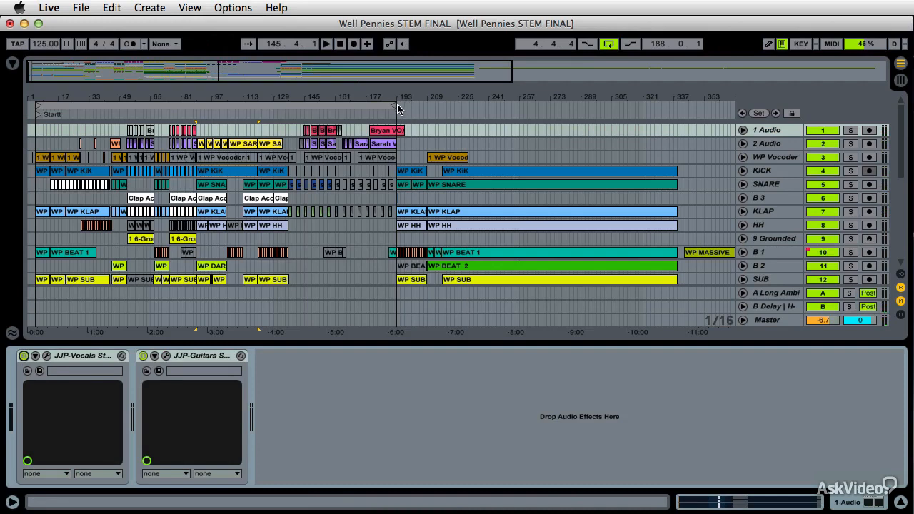
Set the arrangement loop to run from about bar 50 to about bar 224.
{"action": "left_click_drag", "start_coordinate": [397, 108], "coordinate": [454, 108]}
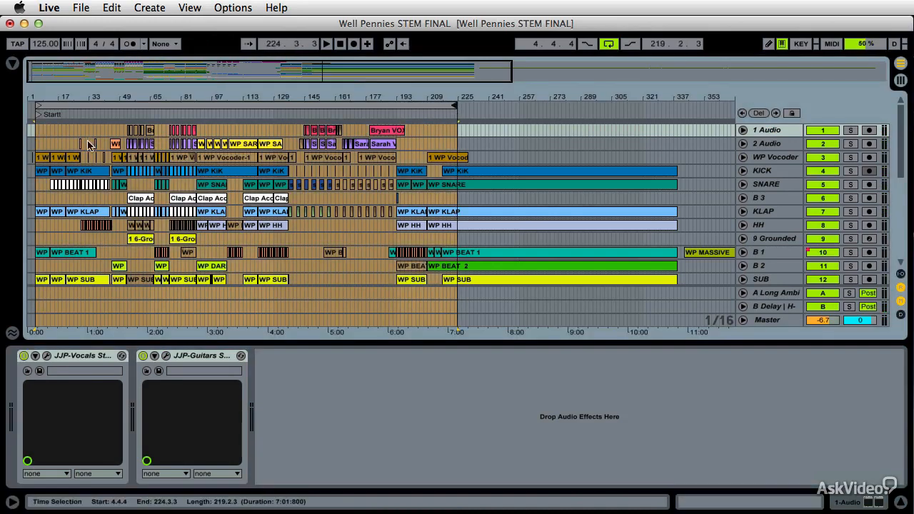
{"action": "left_click_drag", "start_coordinate": [35, 108], "coordinate": [124, 107]}
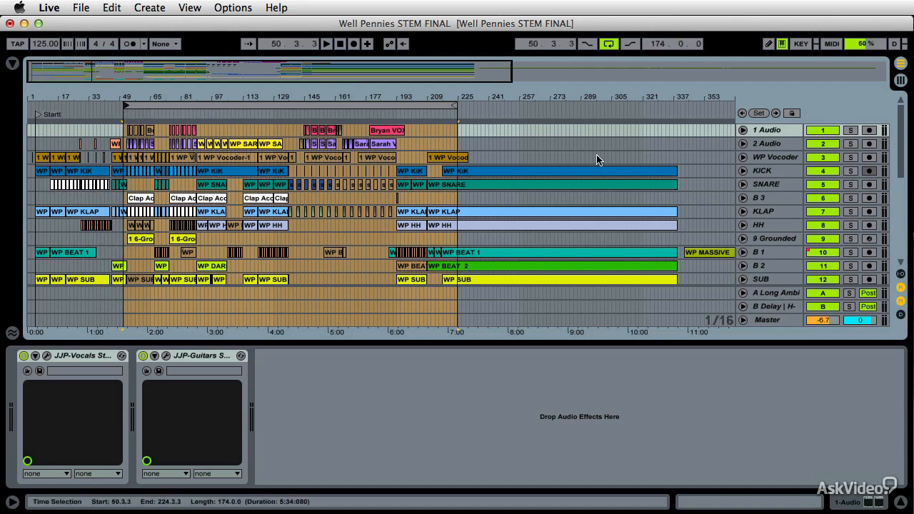
Unfold the 1 Audio track and freeze it.
{"action": "left_click", "coordinate": [743, 130]}
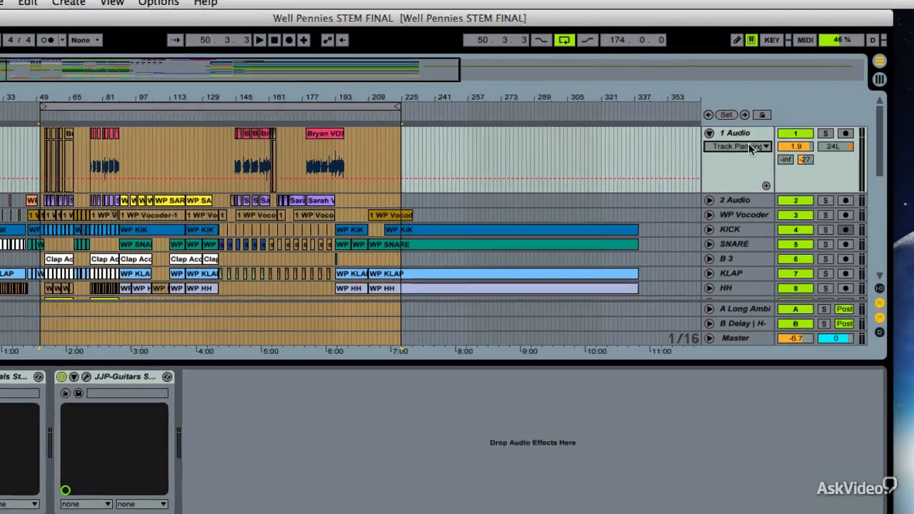
{"action": "left_click", "coordinate": [757, 130]}
{"action": "right_click", "coordinate": [772, 127]}
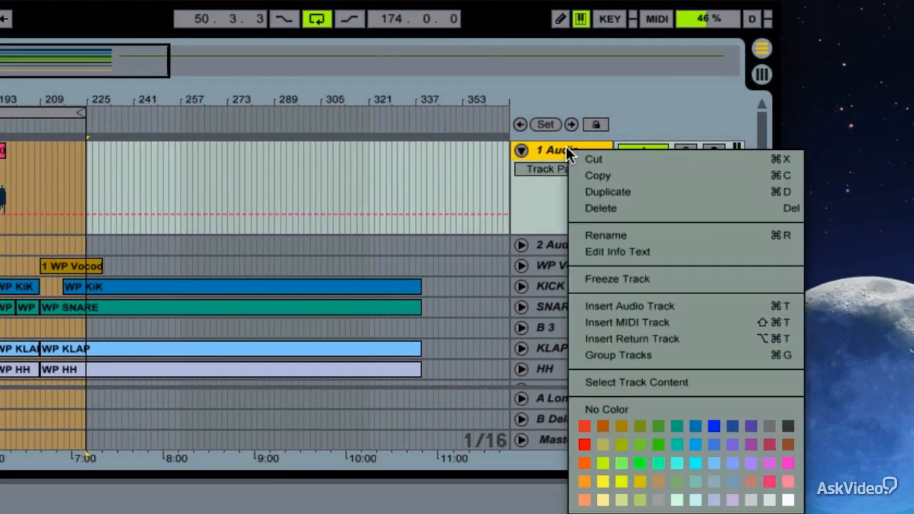
{"action": "left_click", "coordinate": [590, 278]}
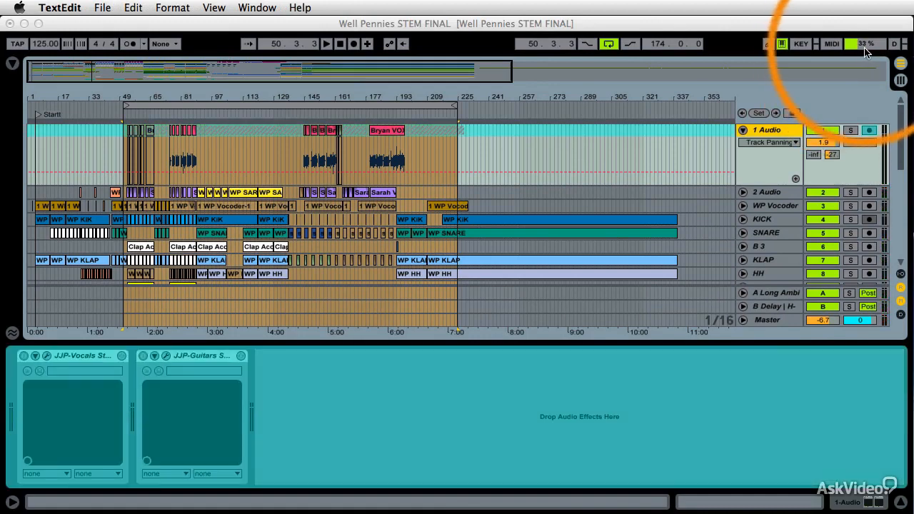
Make the 1 Audio track taller and extend the arrangement loop's end to about bar 232.
{"action": "left_click_drag", "start_coordinate": [418, 96], "coordinate": [554, 107]}
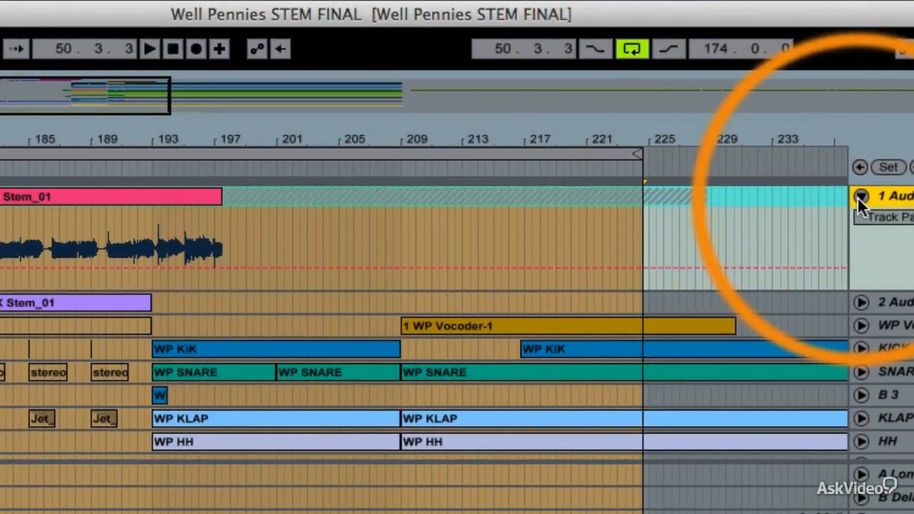
{"action": "left_click_drag", "start_coordinate": [873, 292], "coordinate": [872, 334]}
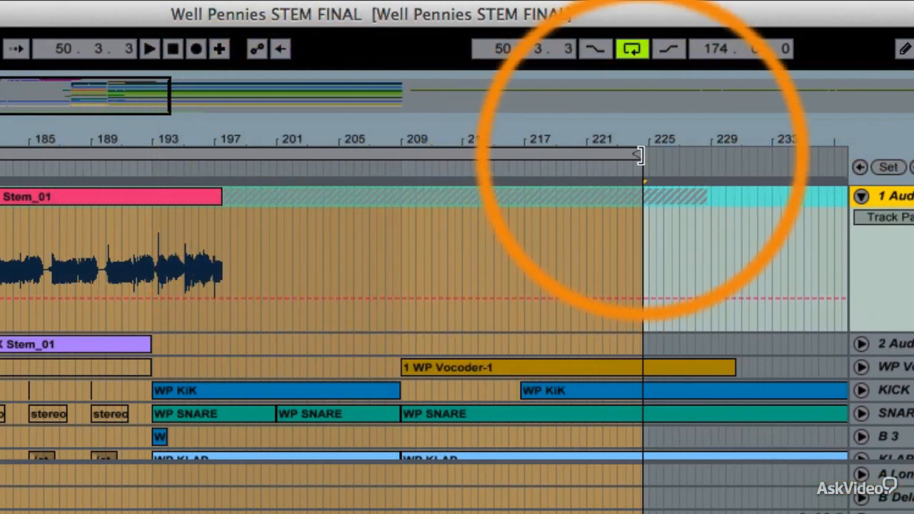
{"action": "left_click_drag", "start_coordinate": [639, 156], "coordinate": [758, 187]}
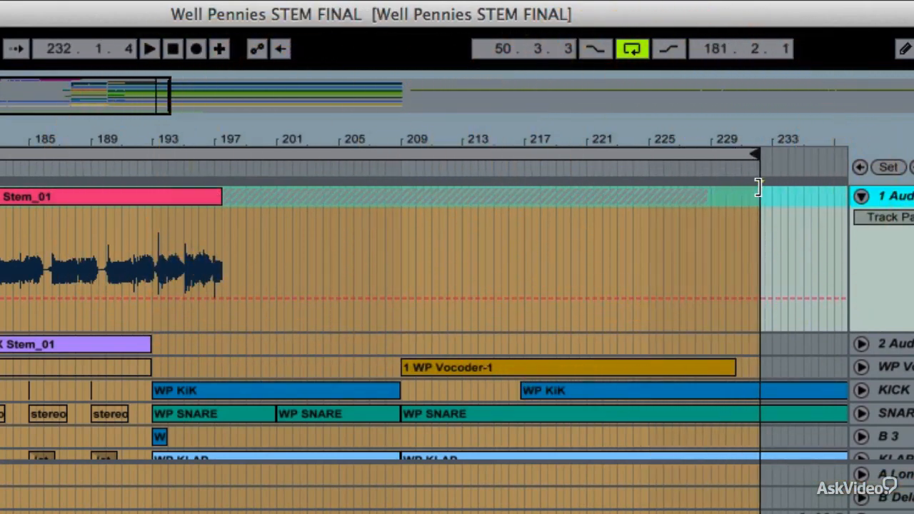
Play the frozen 1 Audio track's tail from around bar 218 and again from around bar 196, then stop.
{"action": "left_click", "coordinate": [540, 166]}
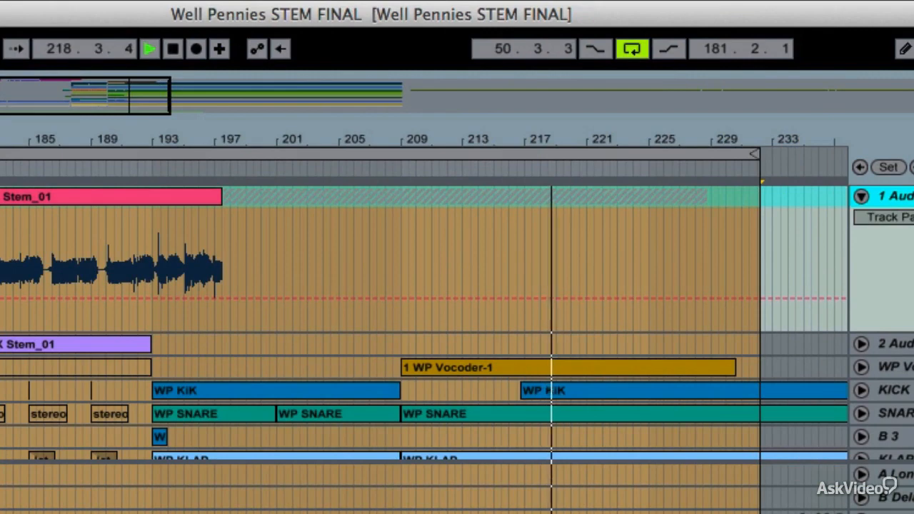
{"action": "left_click", "coordinate": [207, 168]}
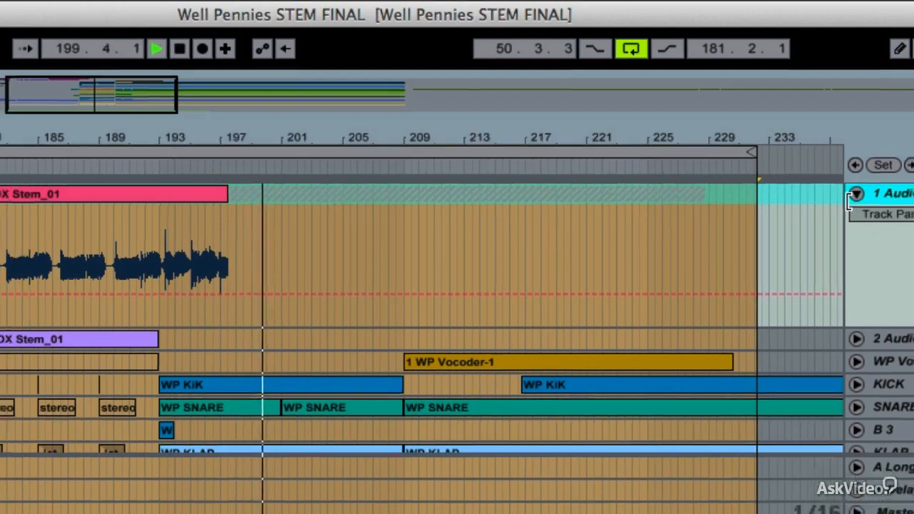
{"action": "key", "text": "space"}
Listen to the frozen 1 Audio track soloed from around bar 158, then stop playback.
{"action": "scroll", "coordinate": [707, 257], "scroll_direction": "left", "scroll_amount": 10}
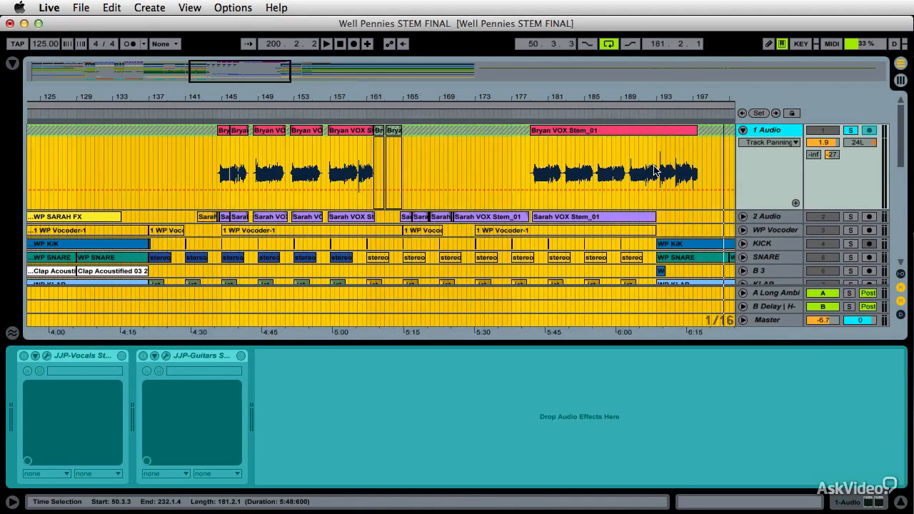
{"action": "scroll", "coordinate": [653, 172], "scroll_direction": "left", "scroll_amount": 3}
{"action": "left_click", "coordinate": [459, 114]}
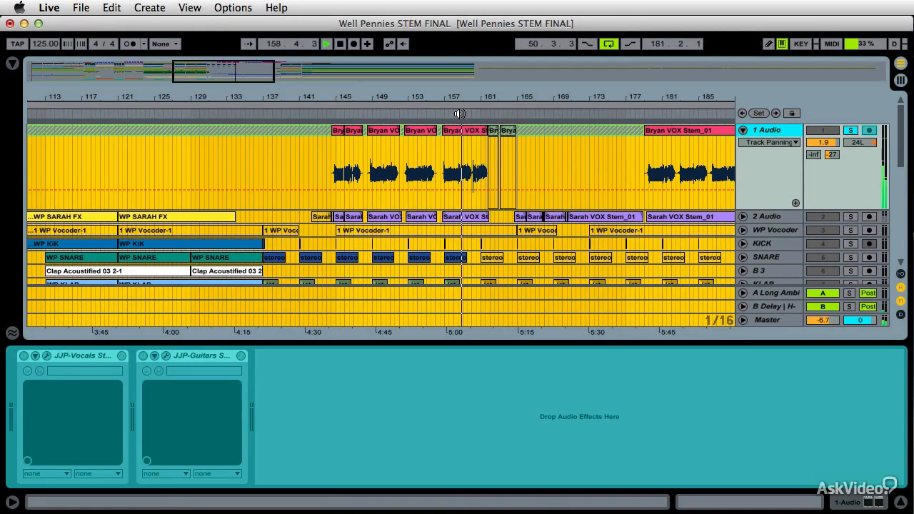
{"action": "key", "text": "space"}
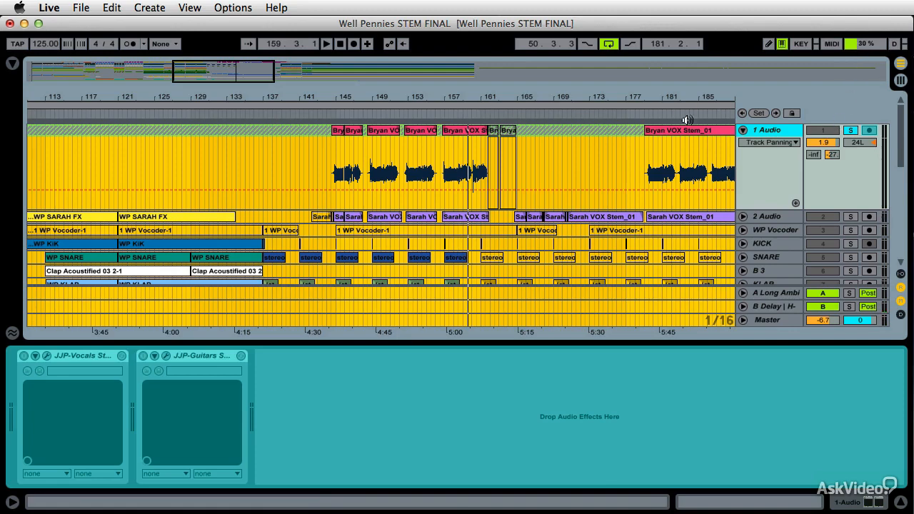
Fold the 1 Audio track and view its Unfreeze Track and Flatten options without applying them.
{"action": "left_click", "coordinate": [742, 130]}
{"action": "right_click", "coordinate": [768, 132]}
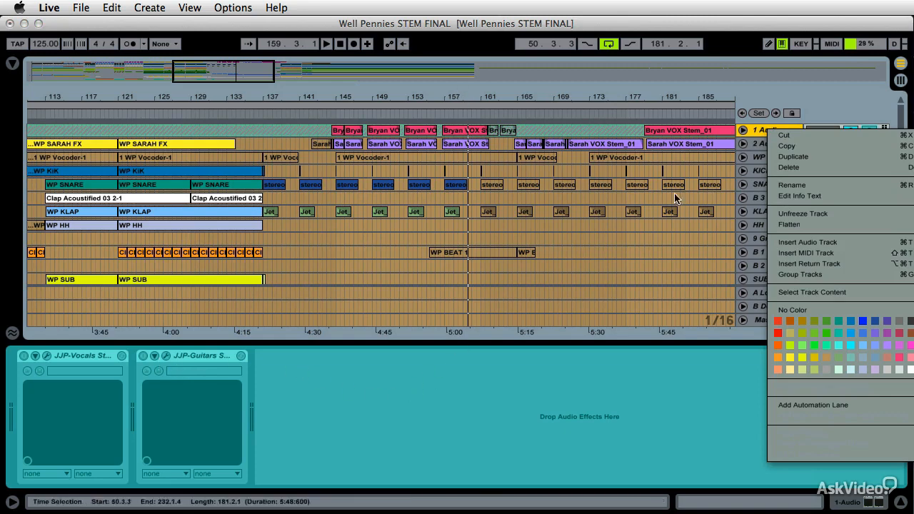
{"action": "left_click", "coordinate": [782, 88]}
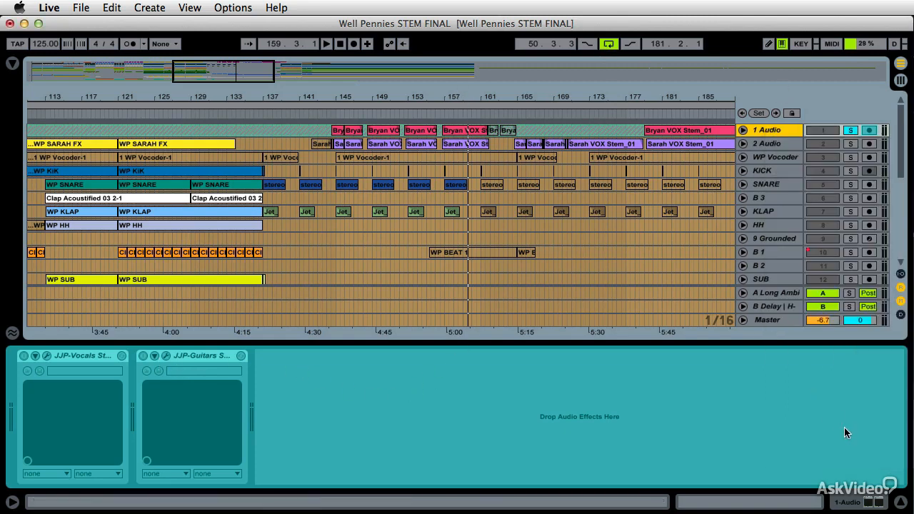
Look through the clips on the HH and B 1 tracks and the tracks below them down to SARAH FX.
{"action": "scroll", "coordinate": [657, 257], "scroll_direction": "left", "scroll_amount": 4}
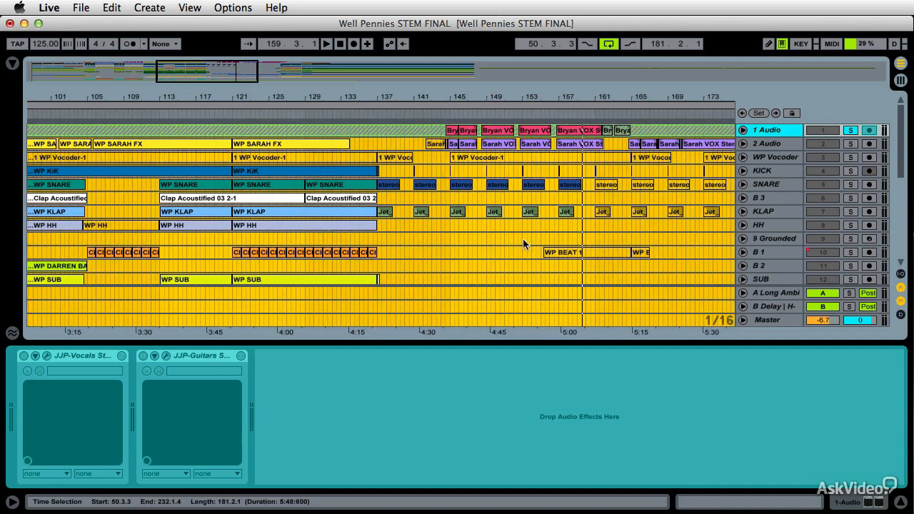
{"action": "left_click", "coordinate": [461, 239]}
{"action": "left_click", "coordinate": [742, 225]}
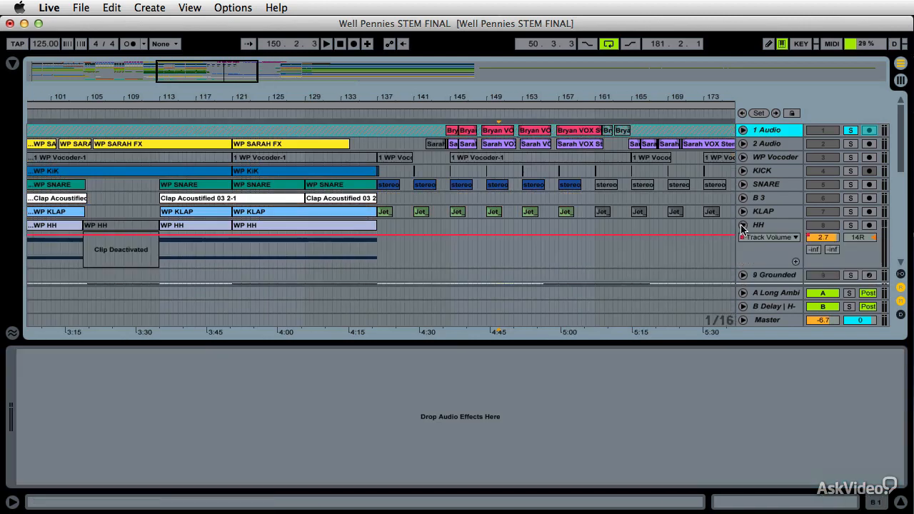
{"action": "left_click", "coordinate": [743, 225]}
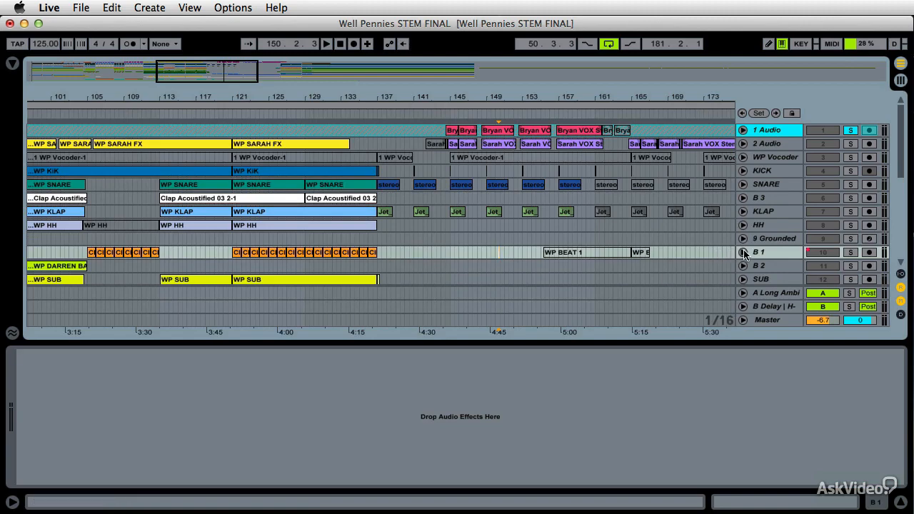
{"action": "left_click", "coordinate": [743, 252]}
{"action": "left_click", "coordinate": [742, 131]}
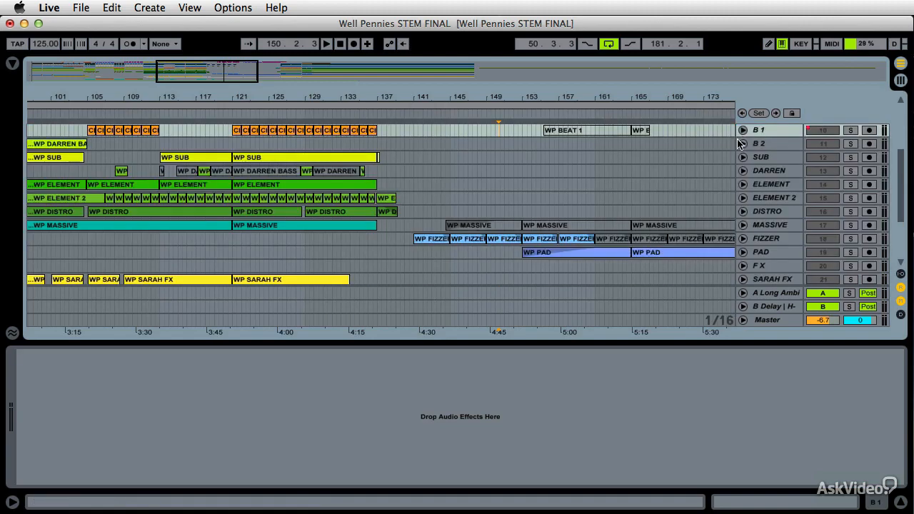
{"action": "scroll", "coordinate": [443, 227], "scroll_direction": "left", "scroll_amount": 5}
{"action": "scroll", "coordinate": [531, 217], "scroll_direction": "up", "scroll_amount": 4}
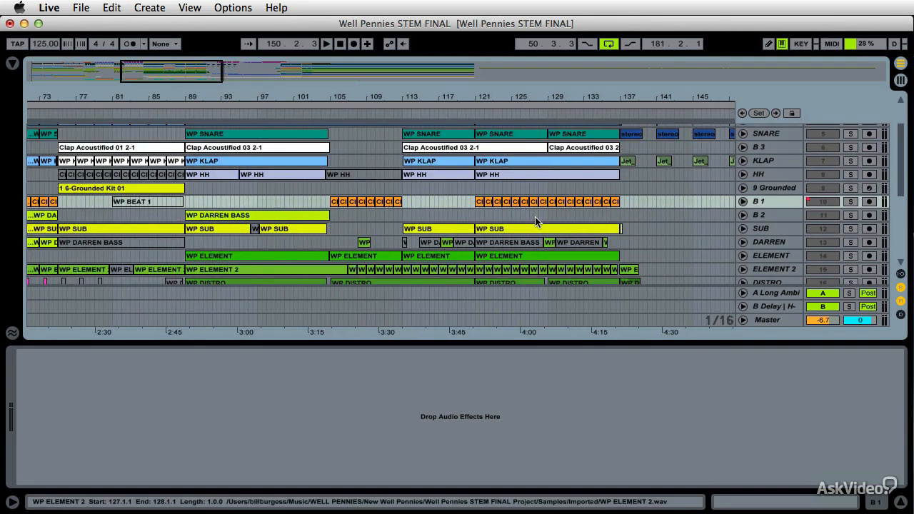